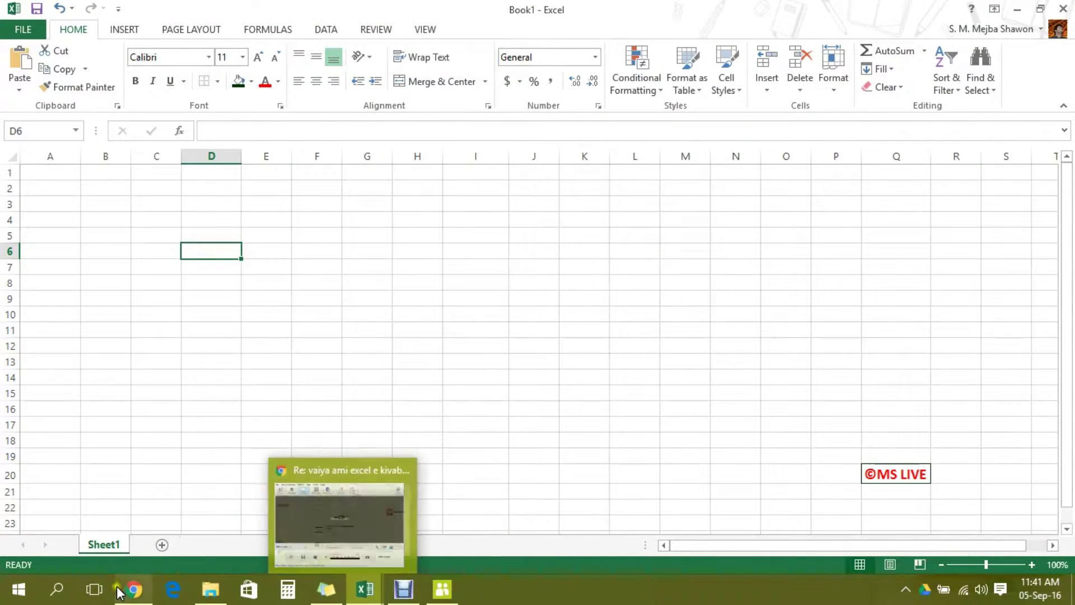
# Switch from the blank Excel workbook to the Gmail message open in Chrome.
pyautogui.click(134, 588)
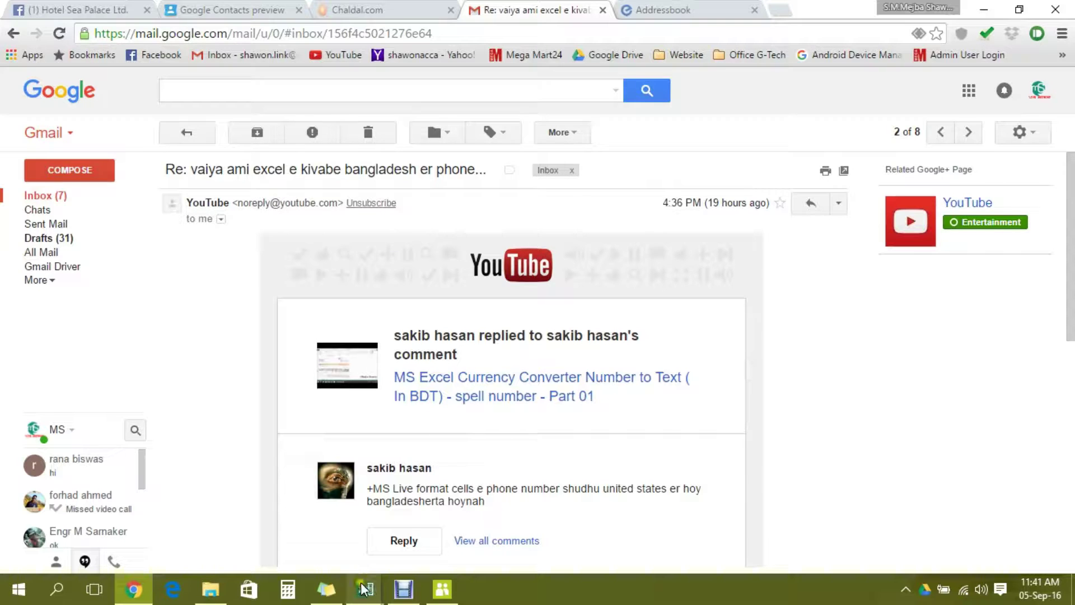
pyautogui.moveTo(365, 589)
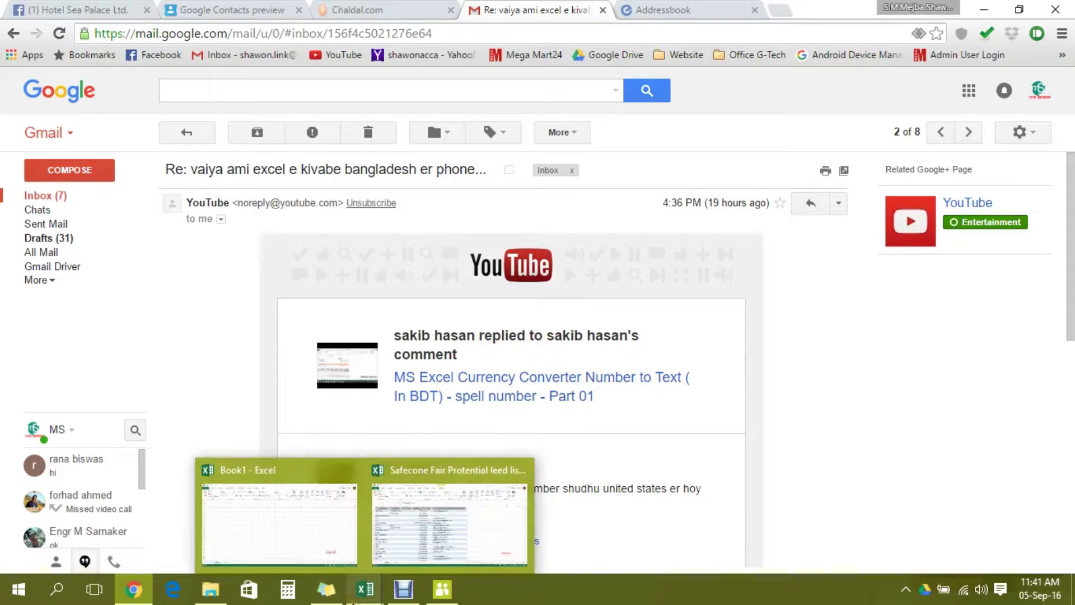
# Read the e-mail asking how to format Bangladeshi phone numbers, then bring Book1 back up.
pyautogui.click(808, 472)
pyautogui.click(324, 510)
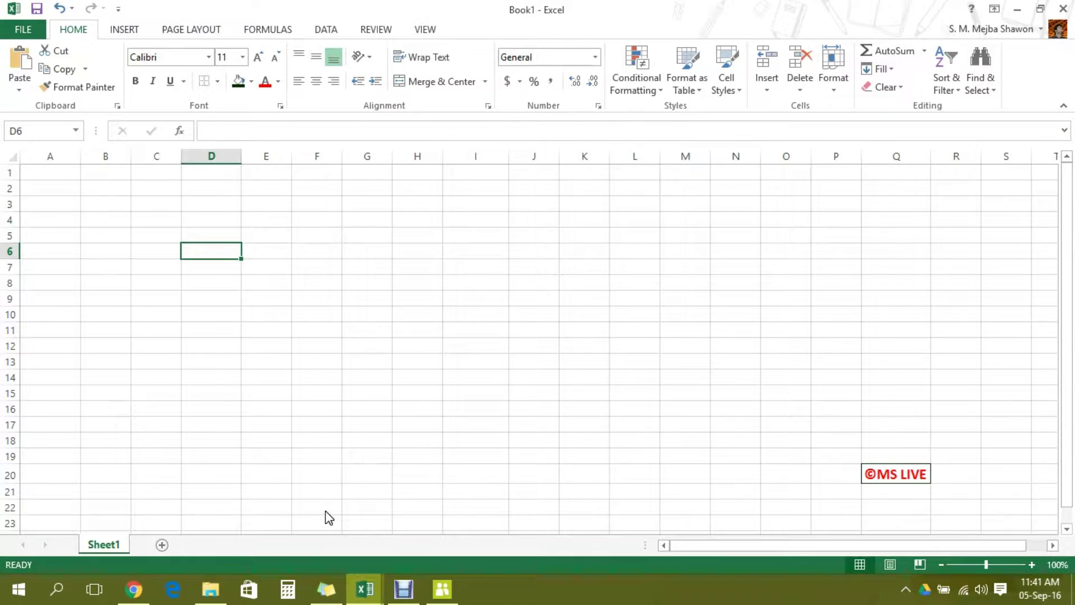
pyautogui.click(315, 411)
pyautogui.click(234, 254)
pyautogui.click(276, 307)
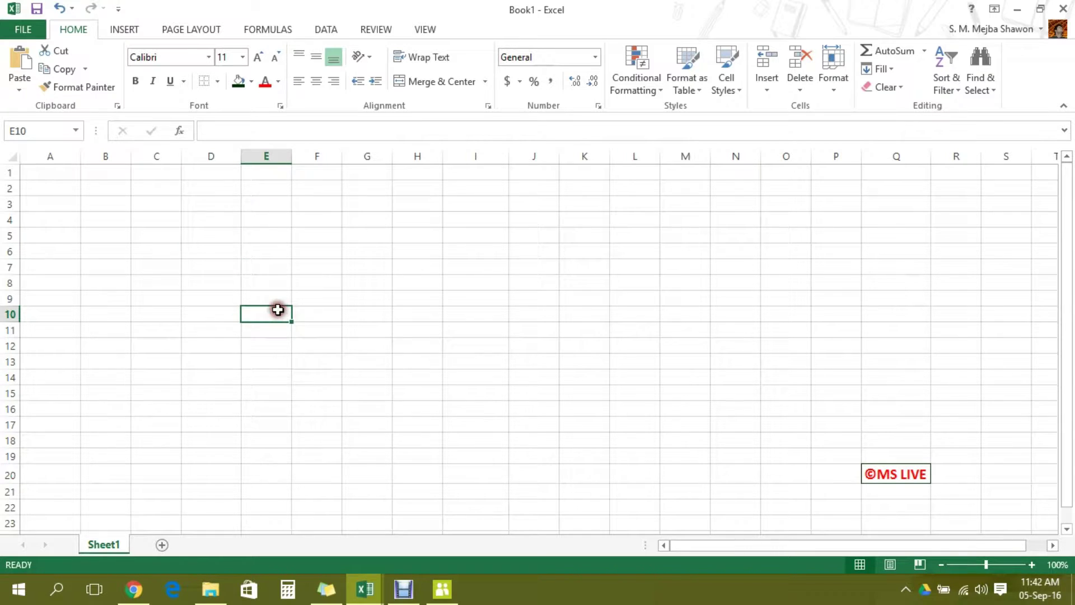
# Select the whole of column D in the empty sheet.
pyautogui.moveTo(203, 328); pyautogui.dragTo(204, 343)
pyautogui.click(217, 156)
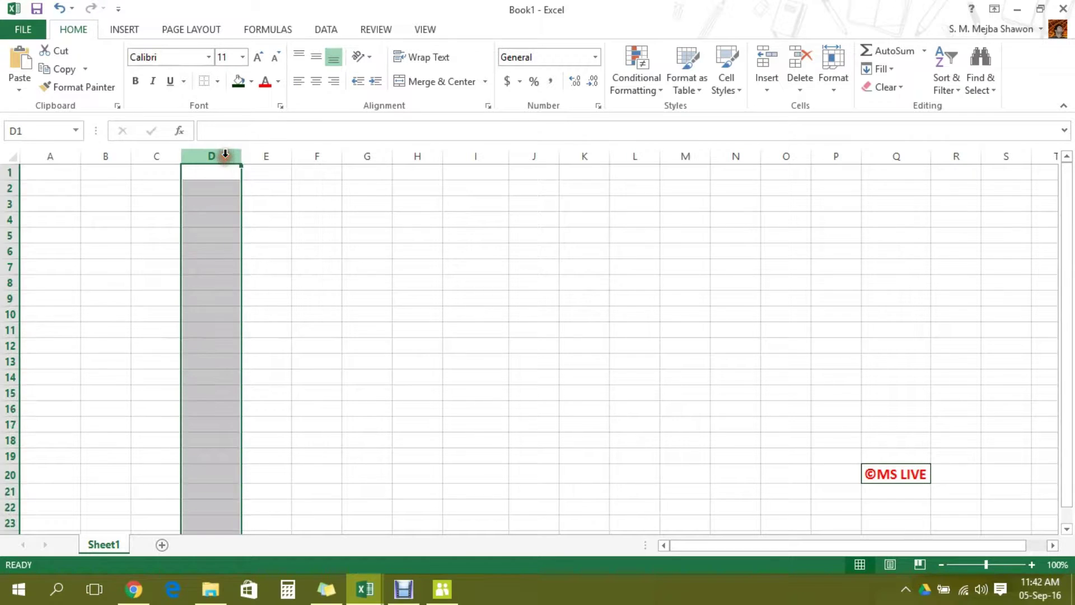
pyautogui.click(210, 267)
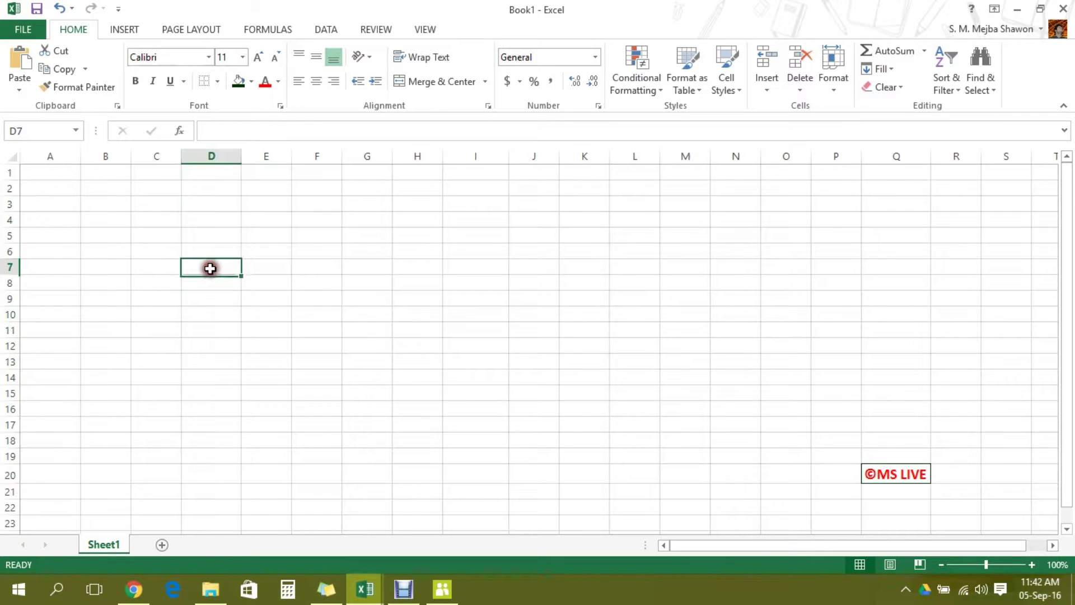
pyautogui.click(231, 155)
pyautogui.click(203, 300)
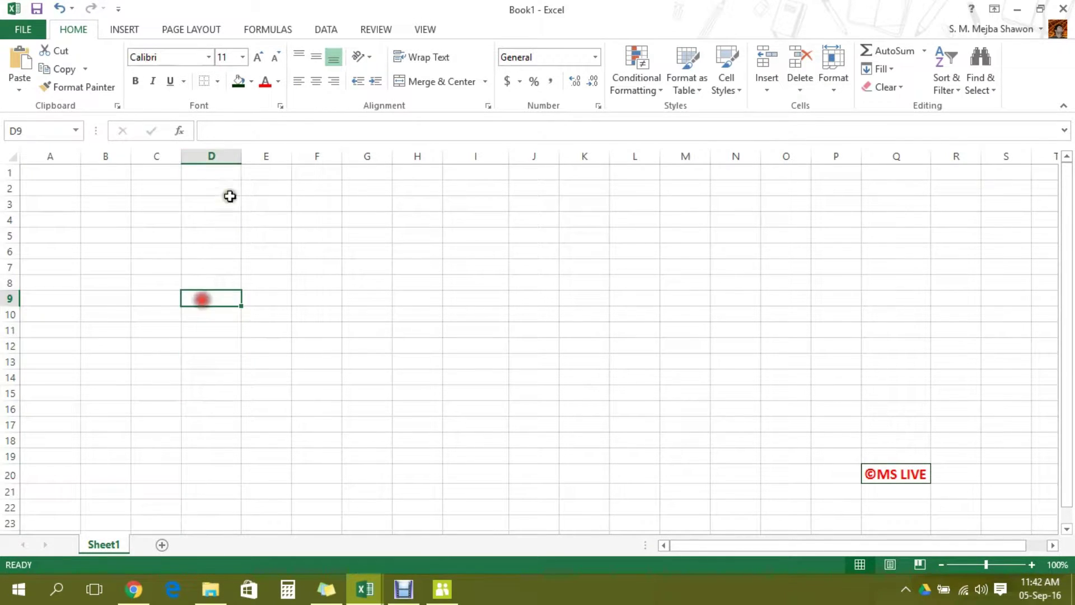
pyautogui.click(209, 169)
pyautogui.click(211, 157)
pyautogui.click(219, 187)
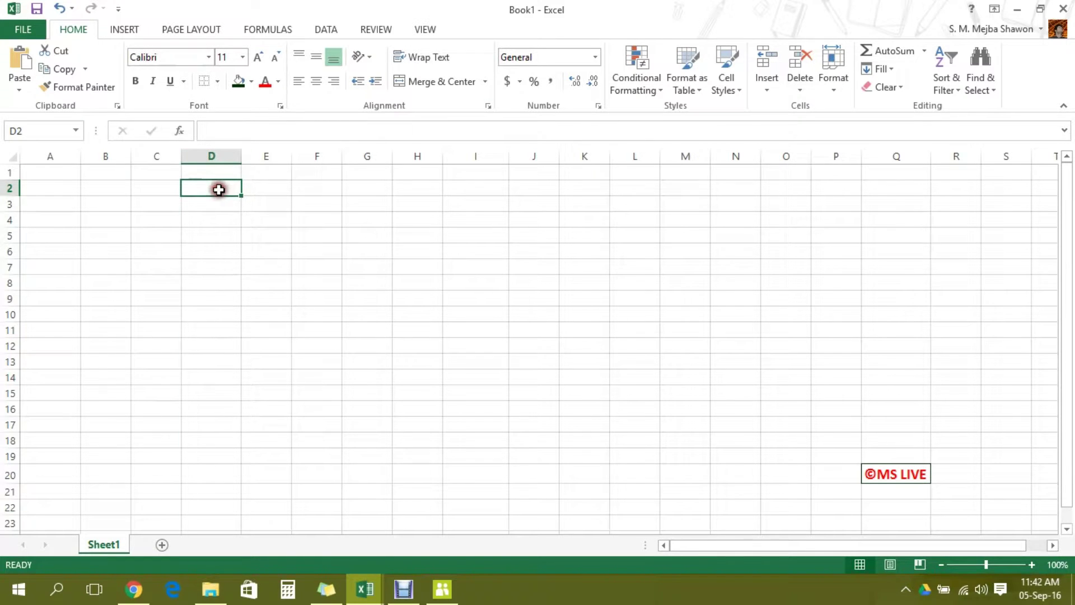
pyautogui.moveTo(219, 187); pyautogui.dragTo(207, 436)
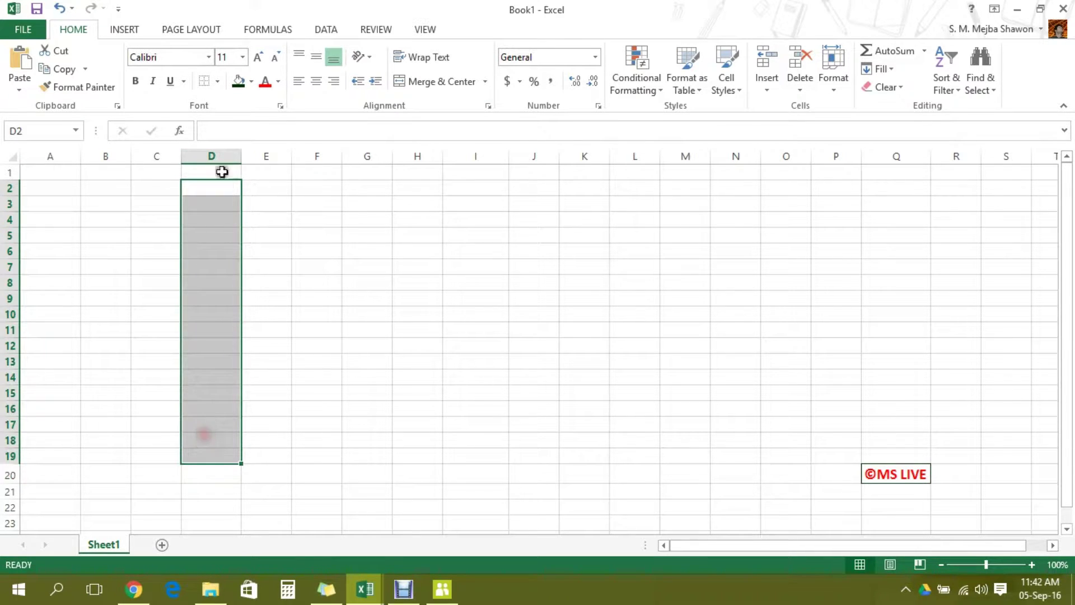
pyautogui.click(216, 156)
# Apply the Text number format to column D through Format Cells.
pyautogui.rightClick(202, 193)
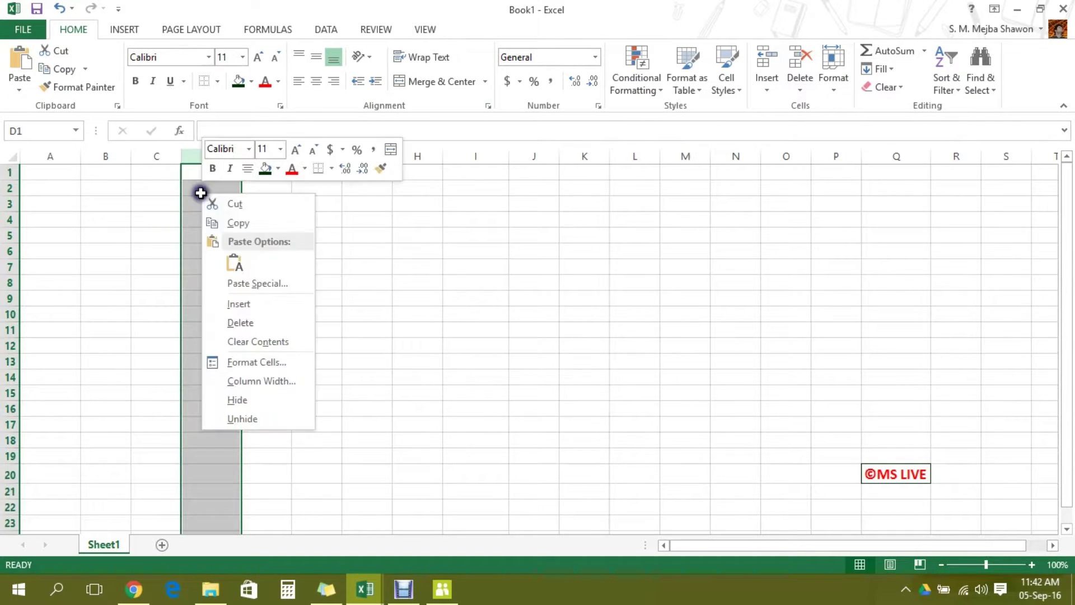
pyautogui.click(277, 368)
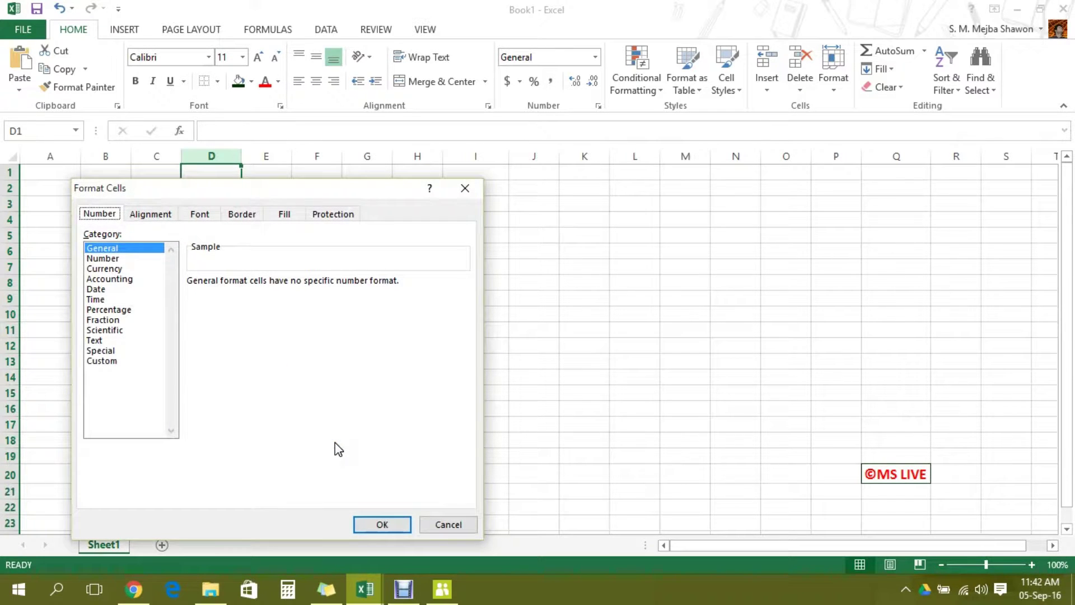
pyautogui.click(94, 340)
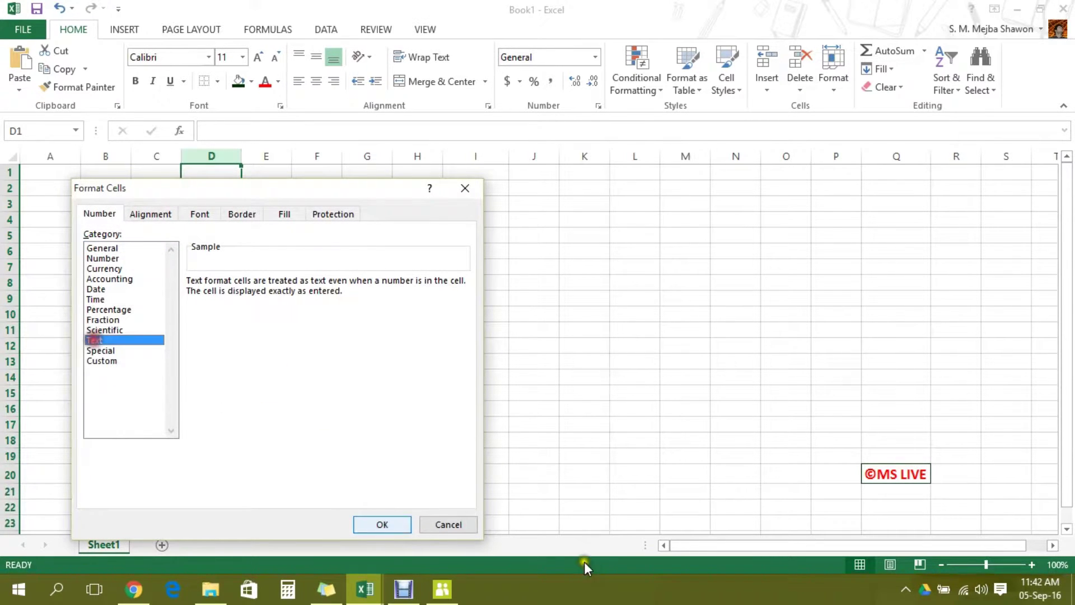
pyautogui.click(398, 524)
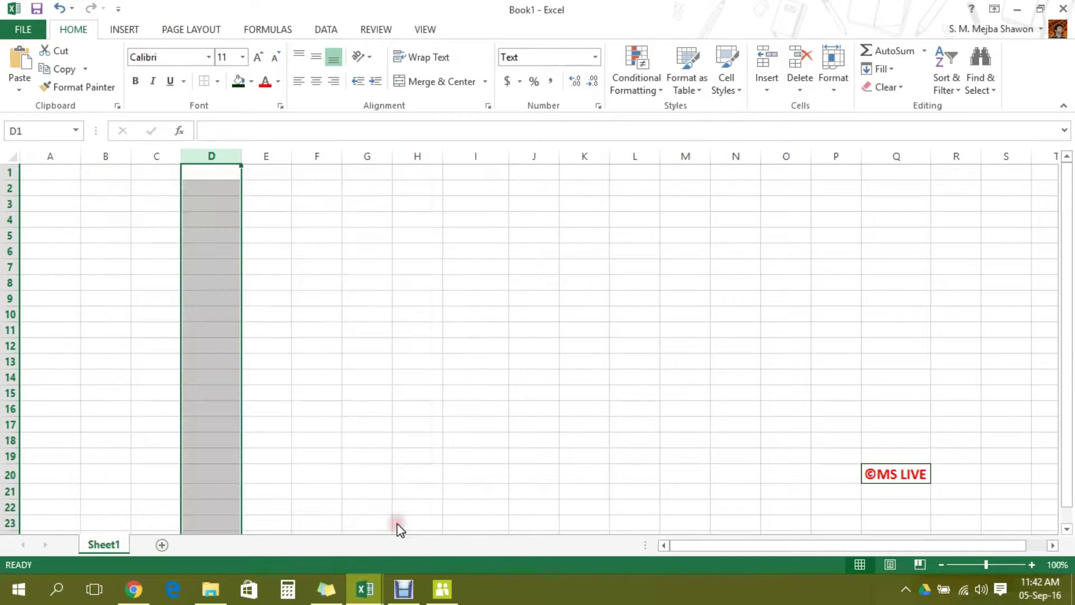
pyautogui.click(196, 214)
# Enter the first phone number, leading zero included, in cell D3.
pyautogui.click(215, 172)
pyautogui.click(211, 155)
pyautogui.click(209, 211)
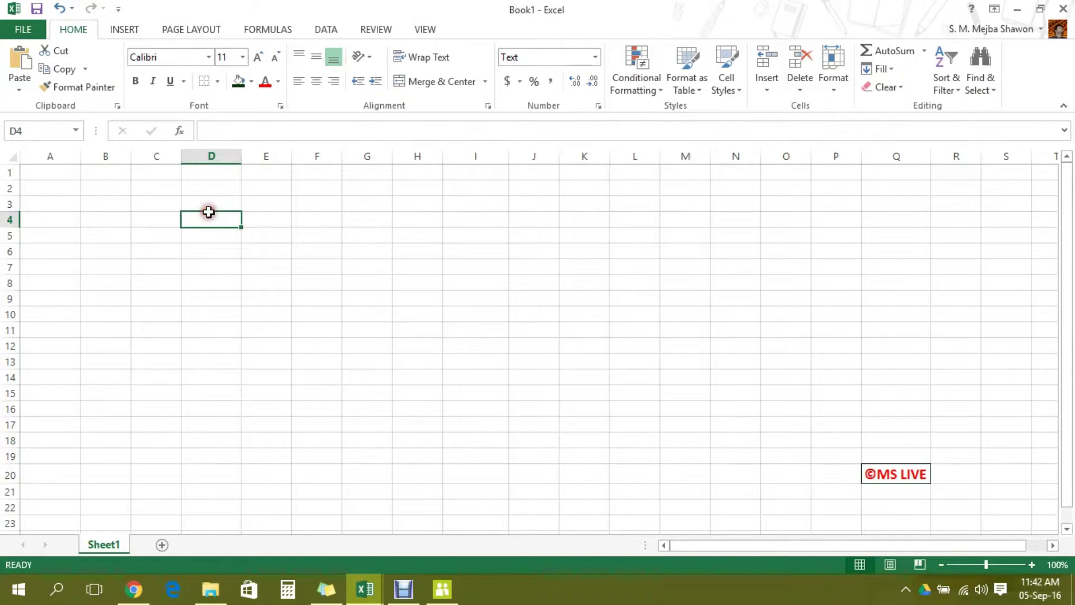
pyautogui.click(219, 156)
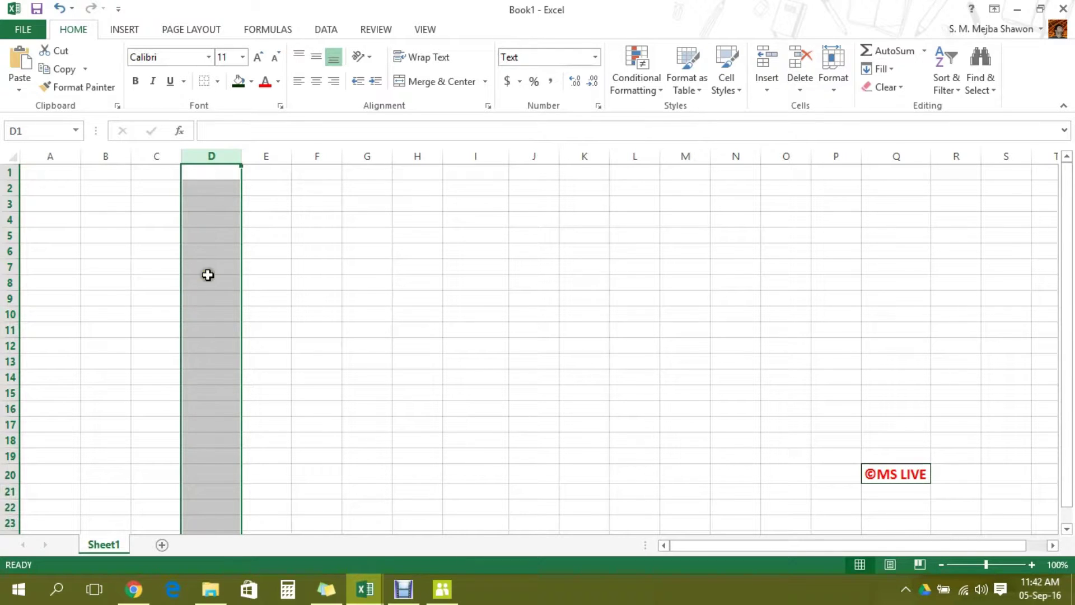
pyautogui.click(210, 216)
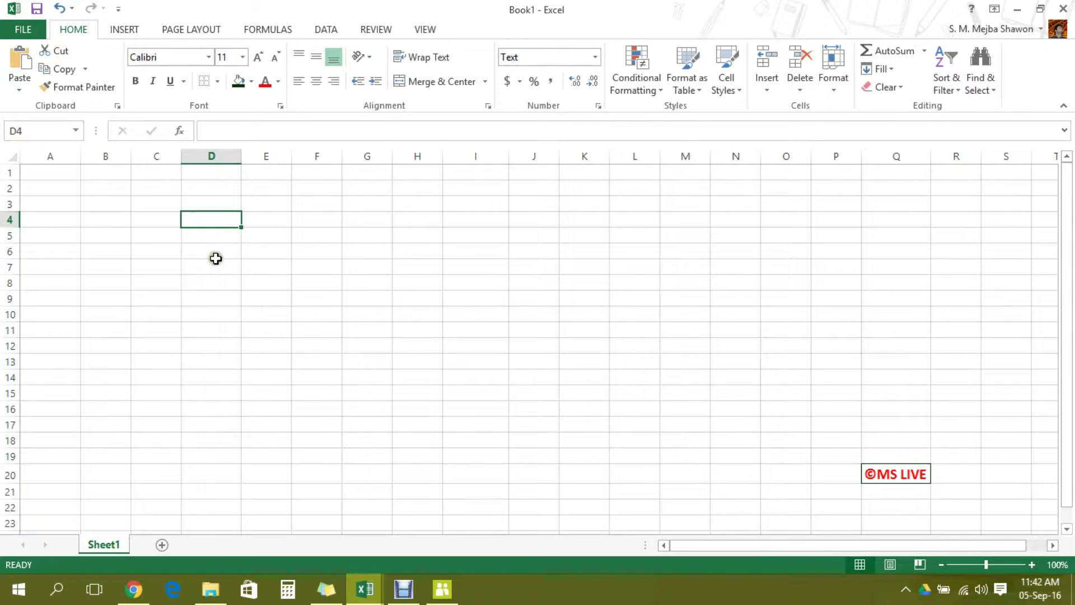
pyautogui.click(159, 204)
pyautogui.click(217, 207)
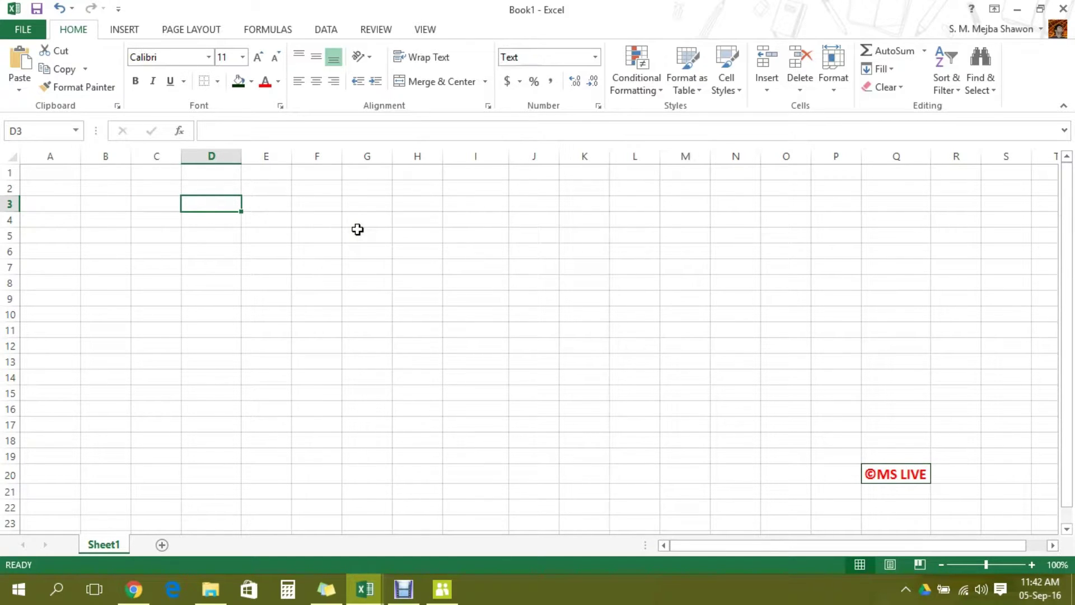
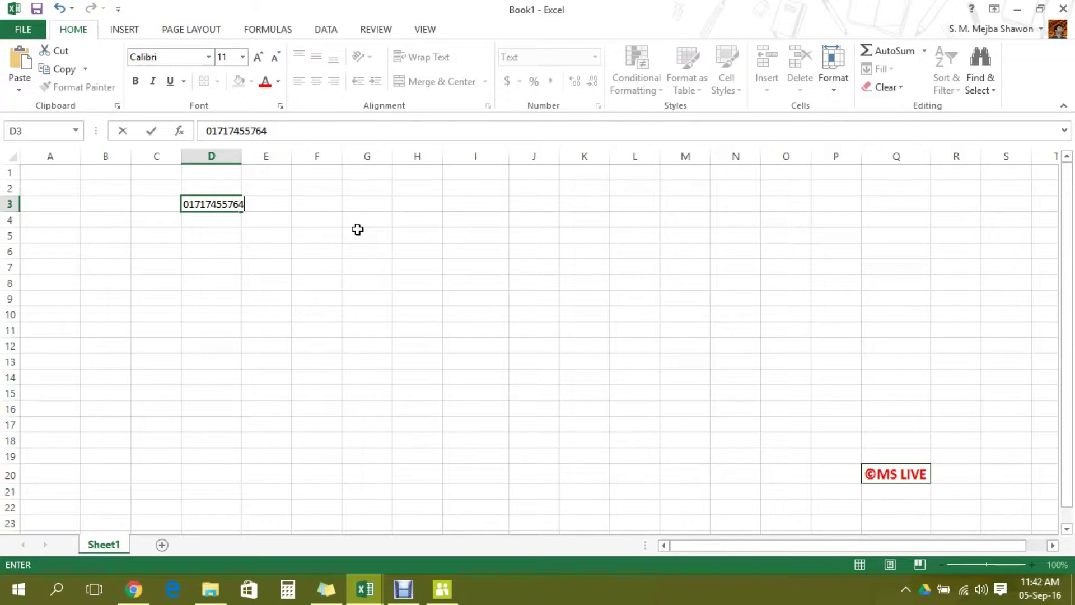
pyautogui.press('Return')
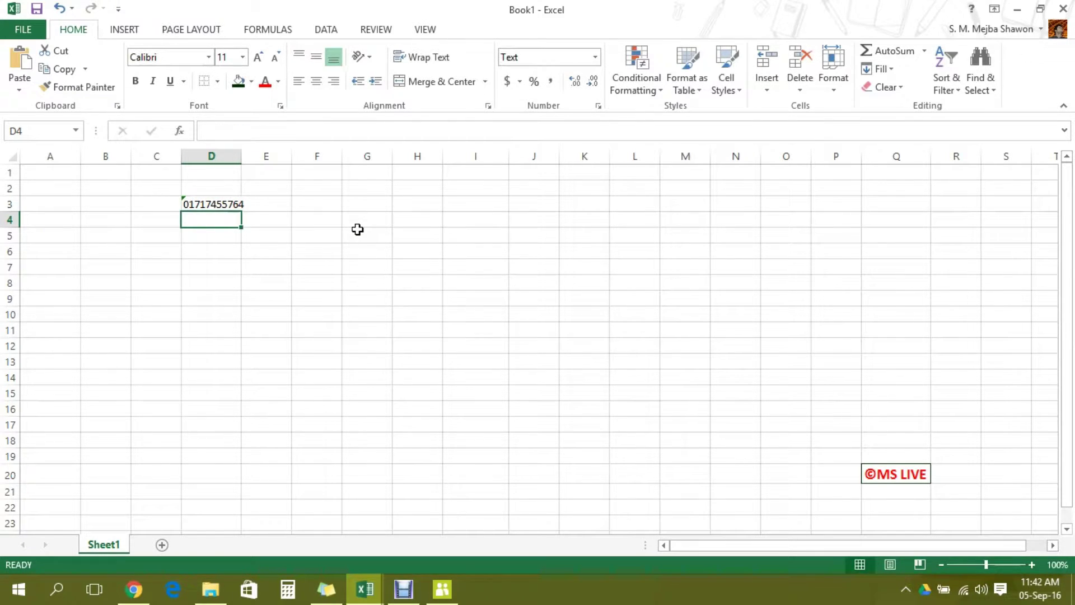
# Autofit column D to the number and enter a second zero-led phone number in D4.
pyautogui.doubleClick(240, 155)
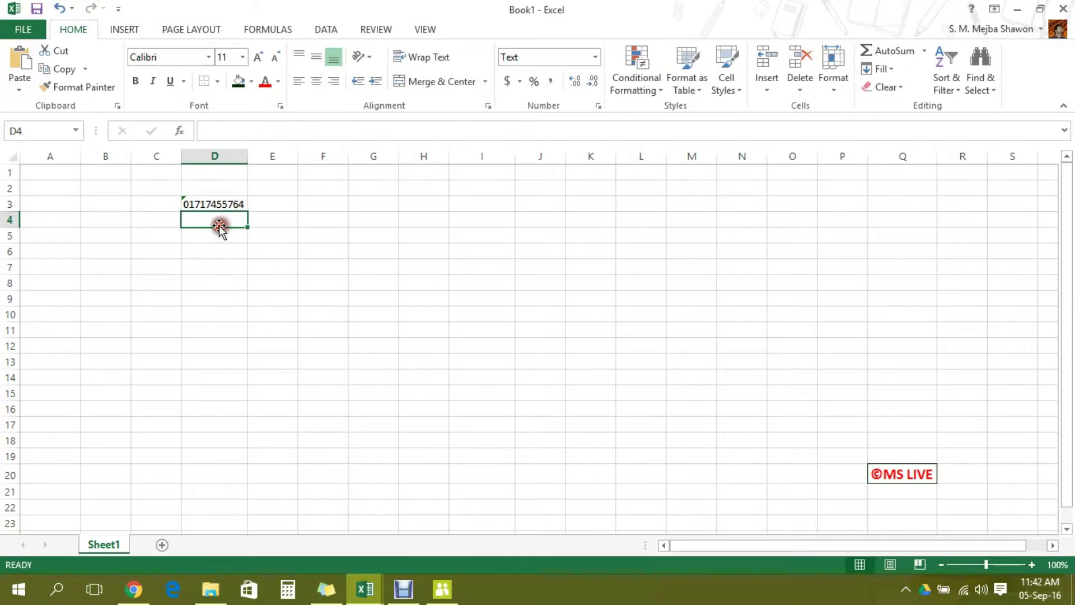
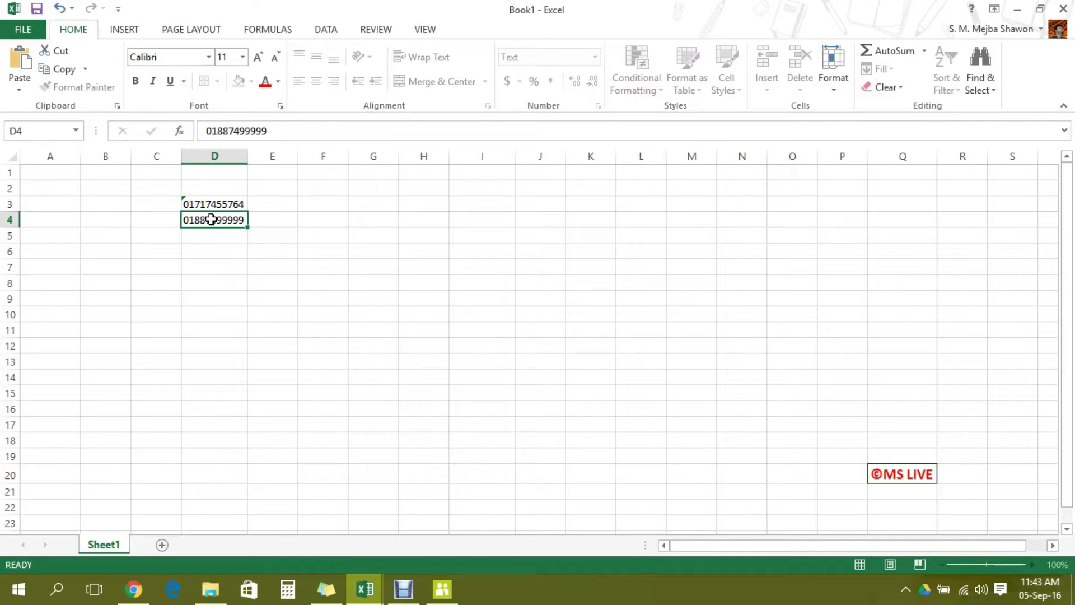
pyautogui.press('Return')
pyautogui.click(207, 303)
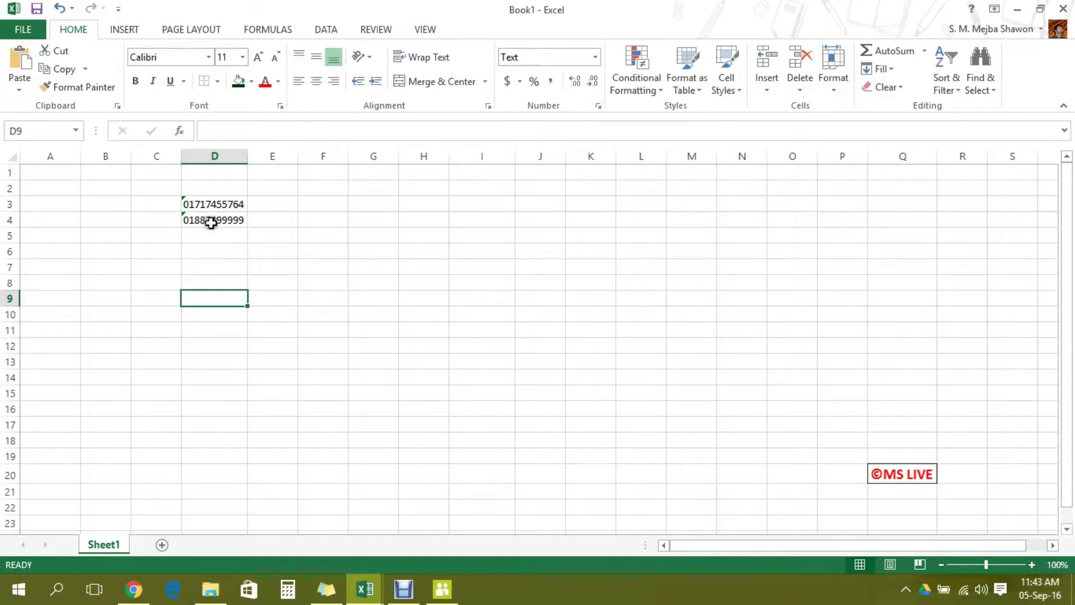
pyautogui.click(197, 206)
# Dismiss the number-stored-as-text warning on D3 from its warning menu.
pyautogui.click(216, 251)
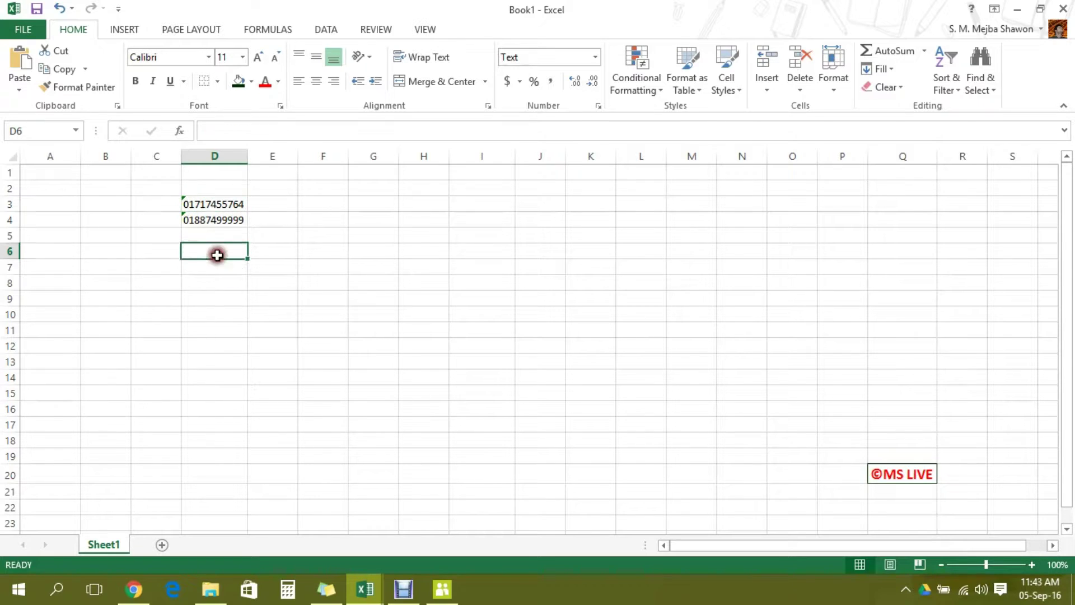
pyautogui.click(221, 219)
pyautogui.click(206, 267)
pyautogui.click(204, 204)
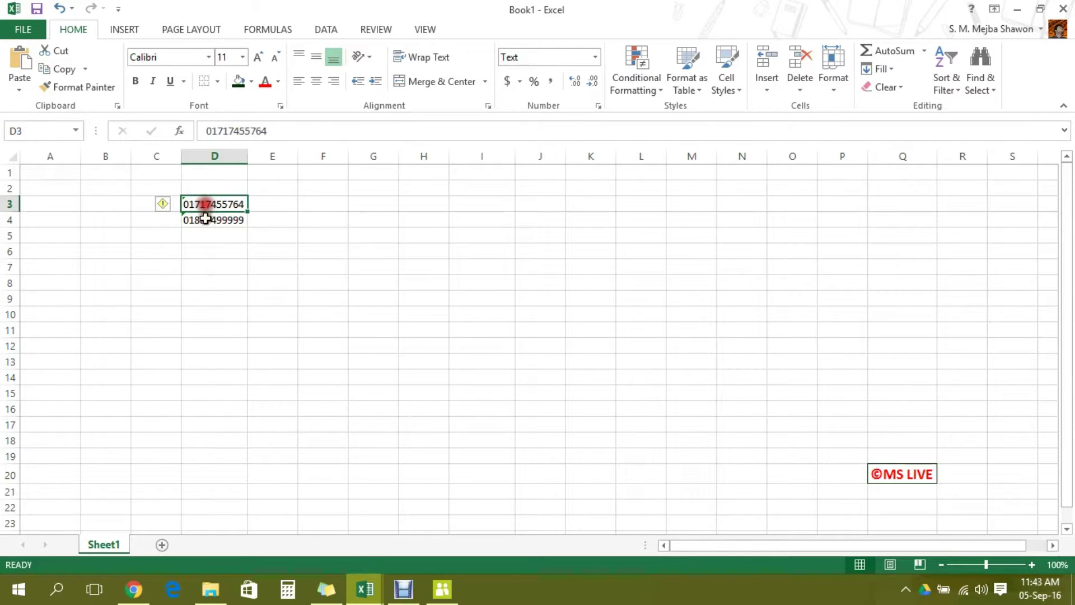
pyautogui.click(162, 204)
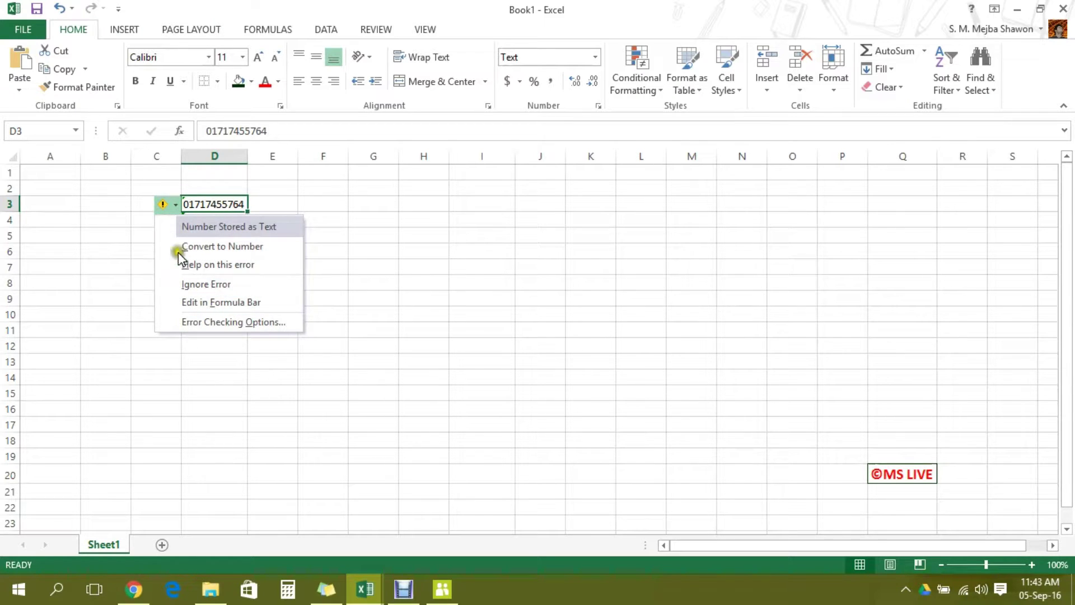
pyautogui.click(204, 327)
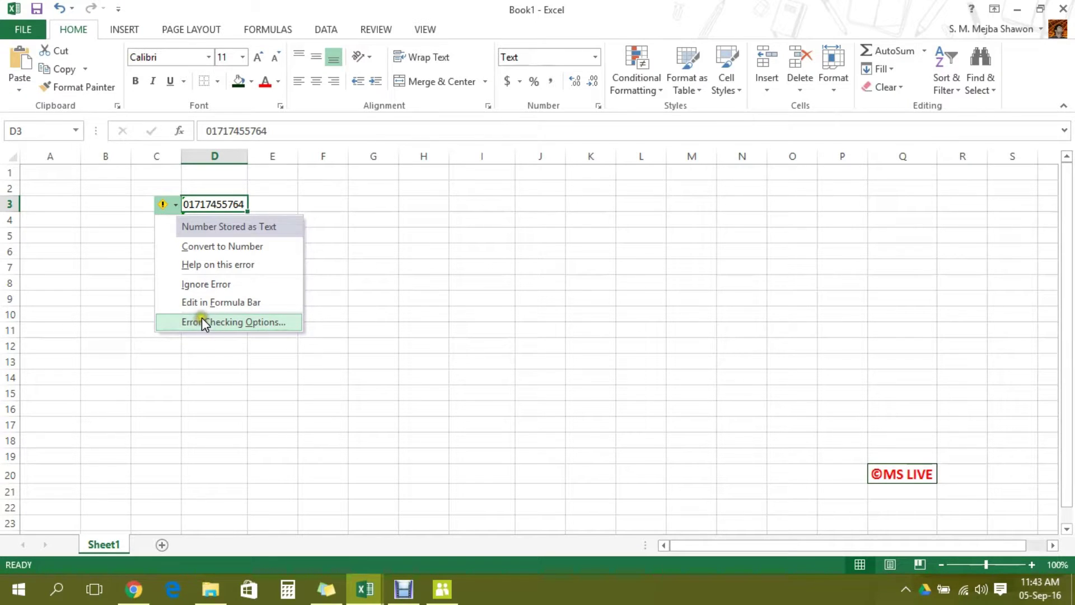
pyautogui.click(202, 289)
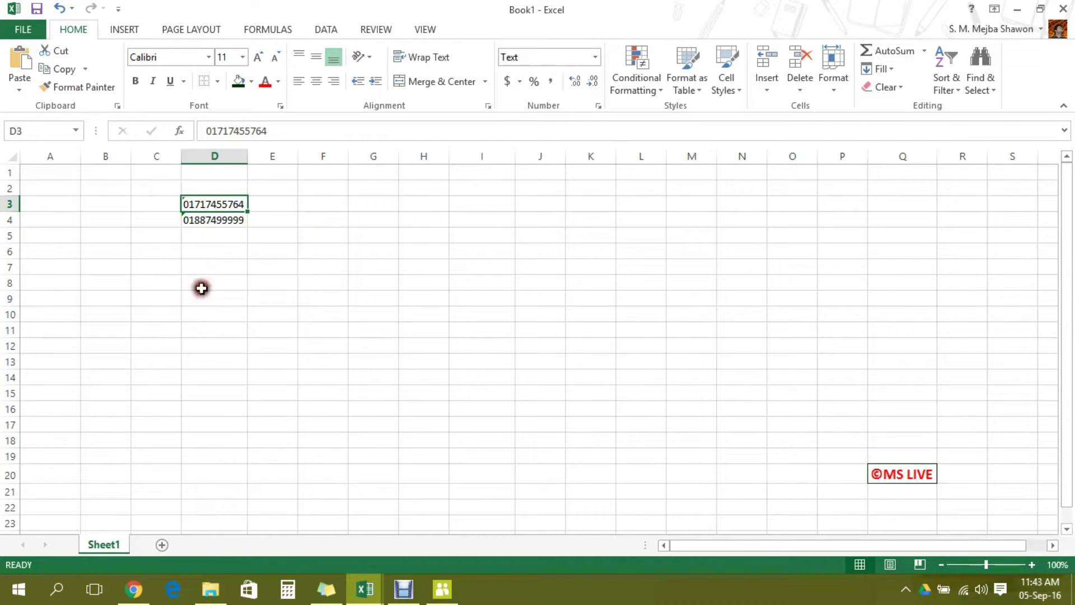
pyautogui.click(201, 296)
pyautogui.doubleClick(216, 208)
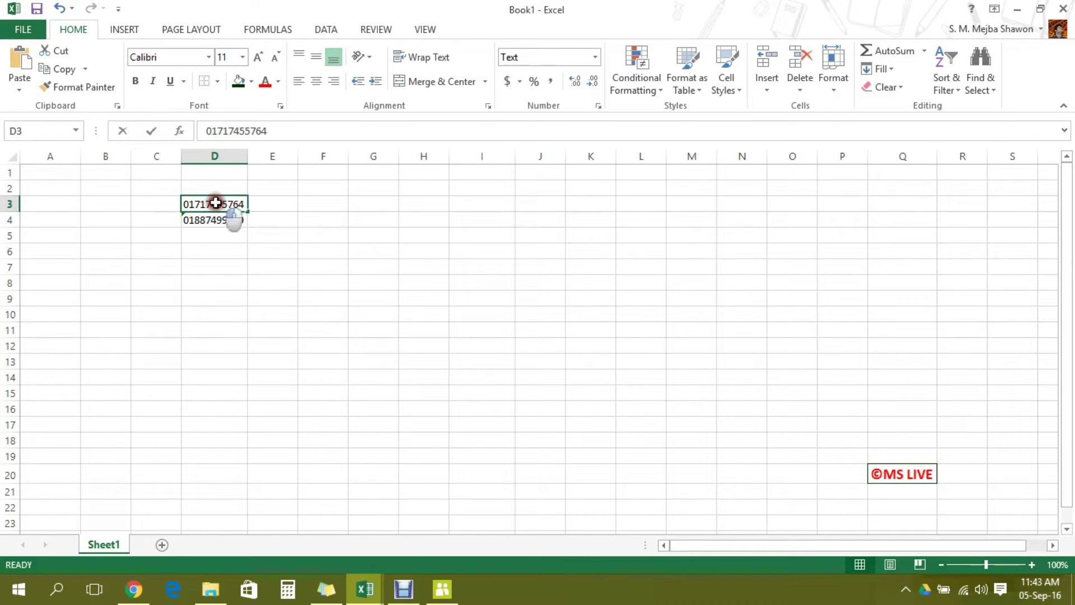
pyautogui.click(196, 282)
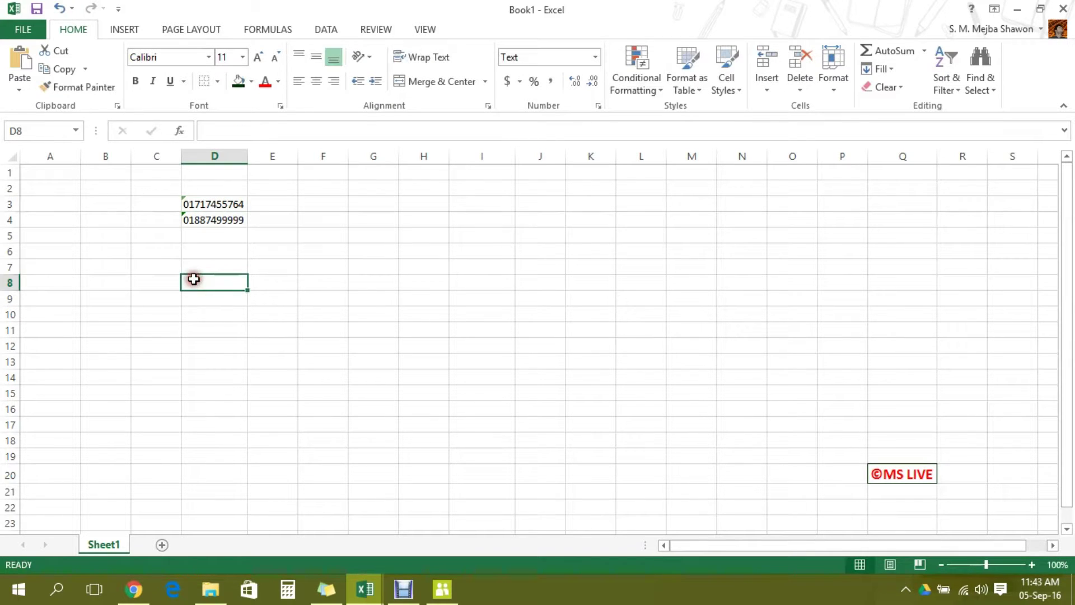
# Uncheck Enable background error checking in Error Checking Options and confirm with OK.
pyautogui.click(215, 206)
pyautogui.click(216, 270)
pyautogui.click(196, 208)
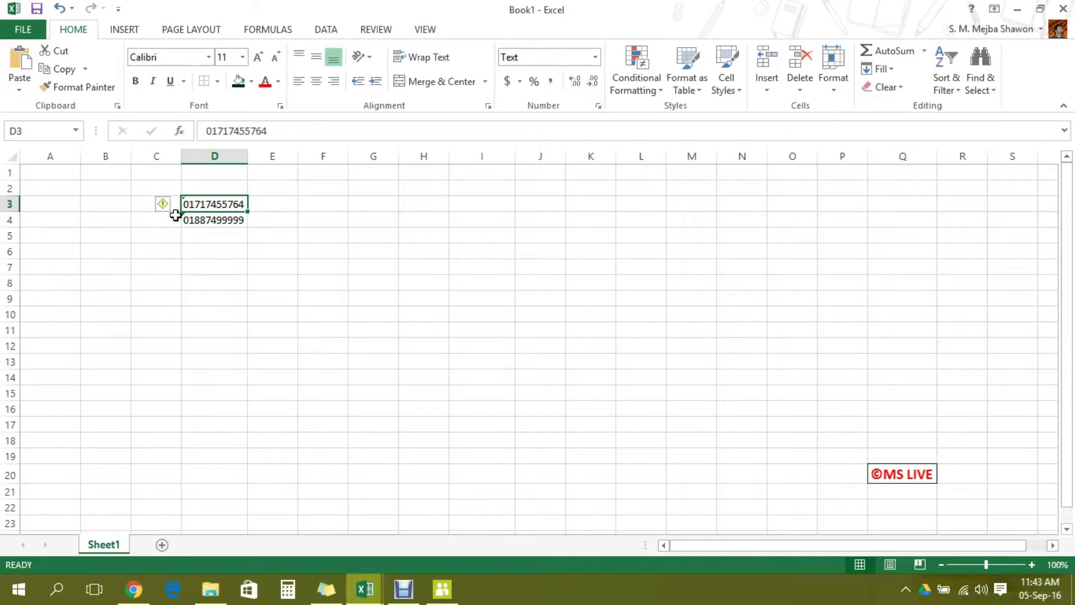
pyautogui.moveTo(163, 204)
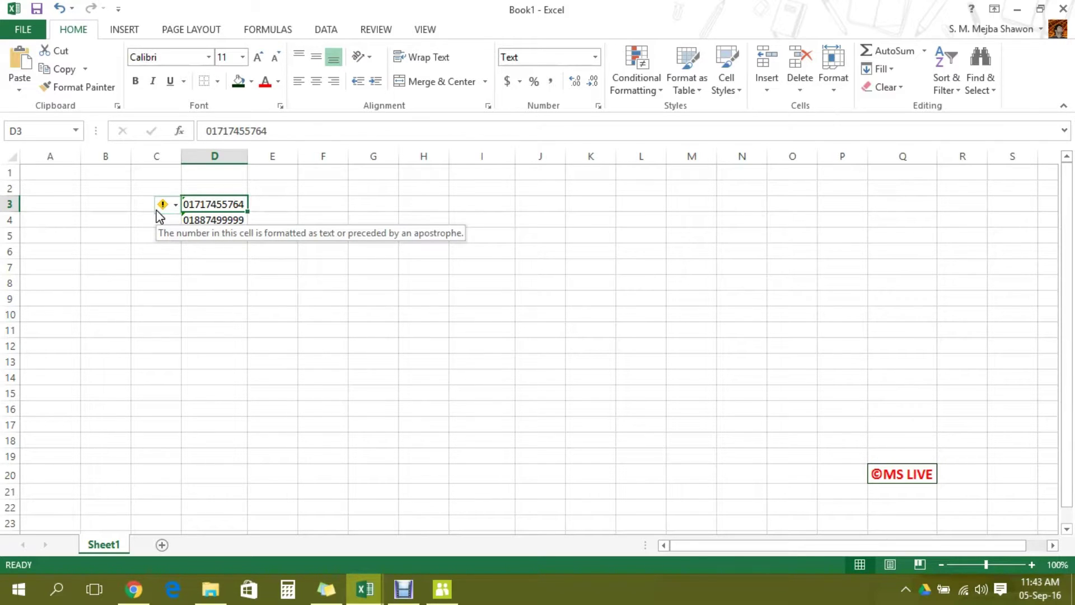
pyautogui.click(159, 206)
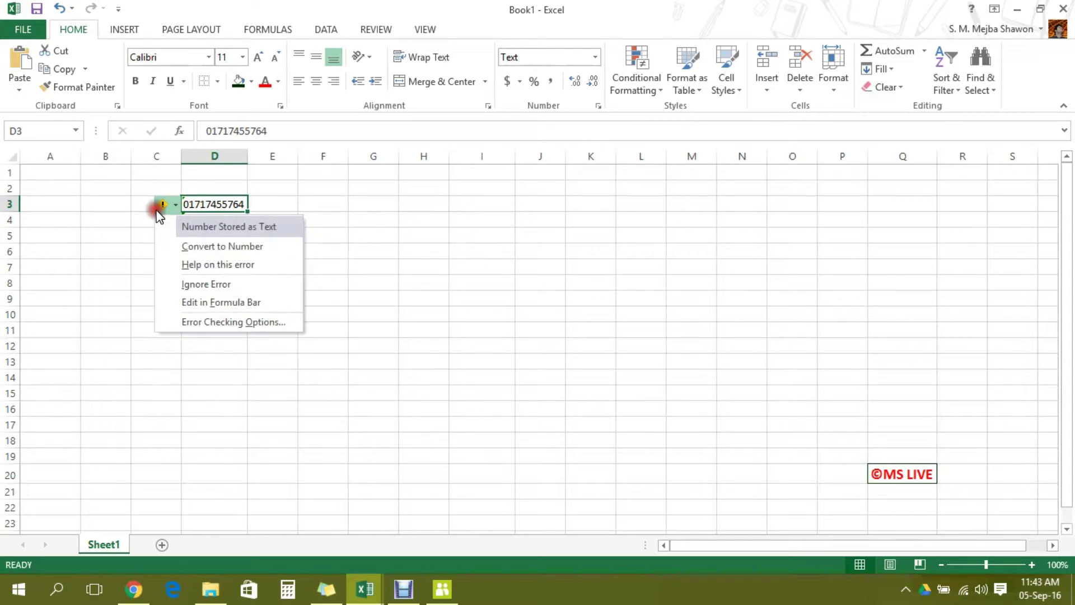
pyautogui.click(189, 323)
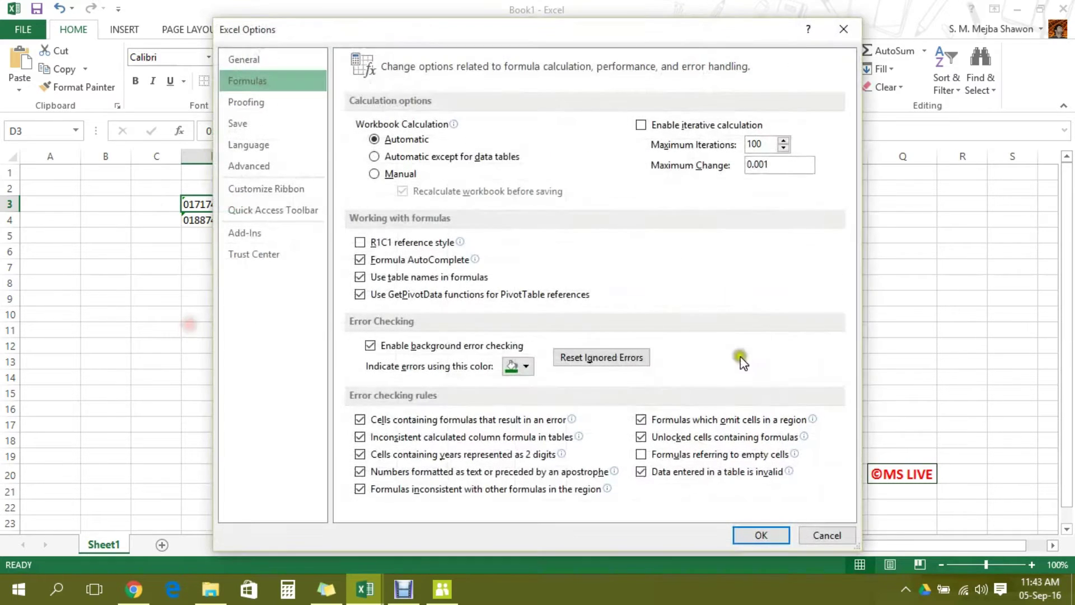
pyautogui.click(369, 347)
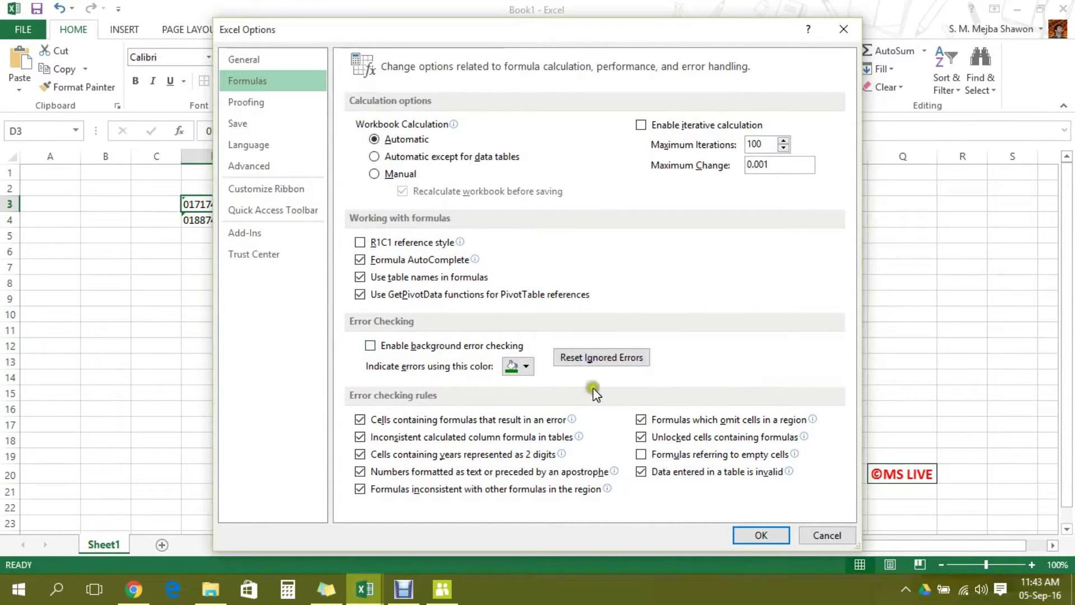
pyautogui.click(761, 535)
pyautogui.click(282, 391)
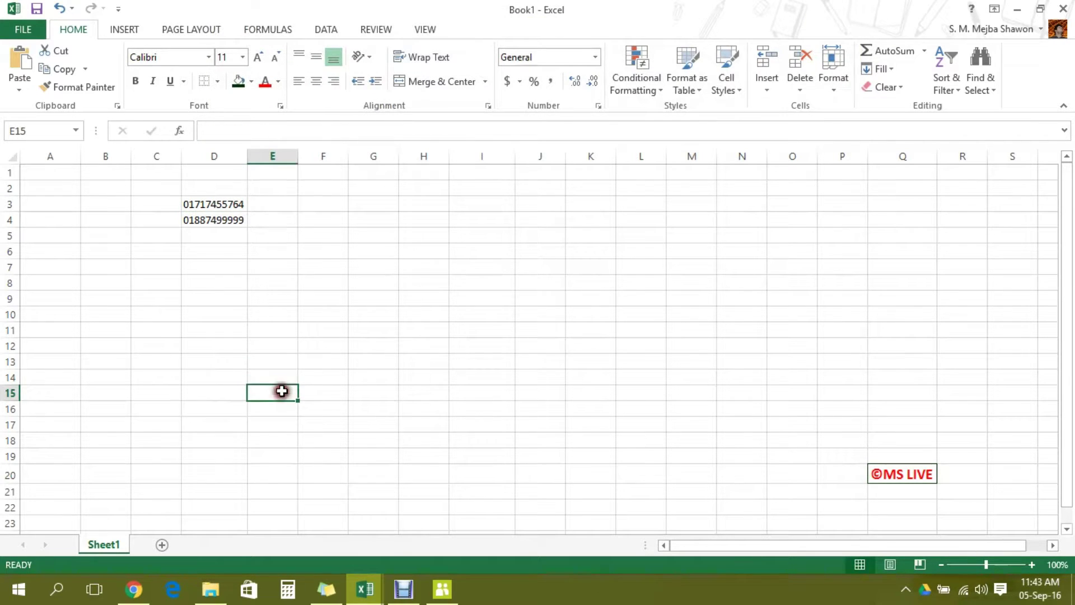
# Enter the third phone number in D5, keeping its leading zero with no warning flag.
pyautogui.click(208, 193)
pyautogui.click(210, 235)
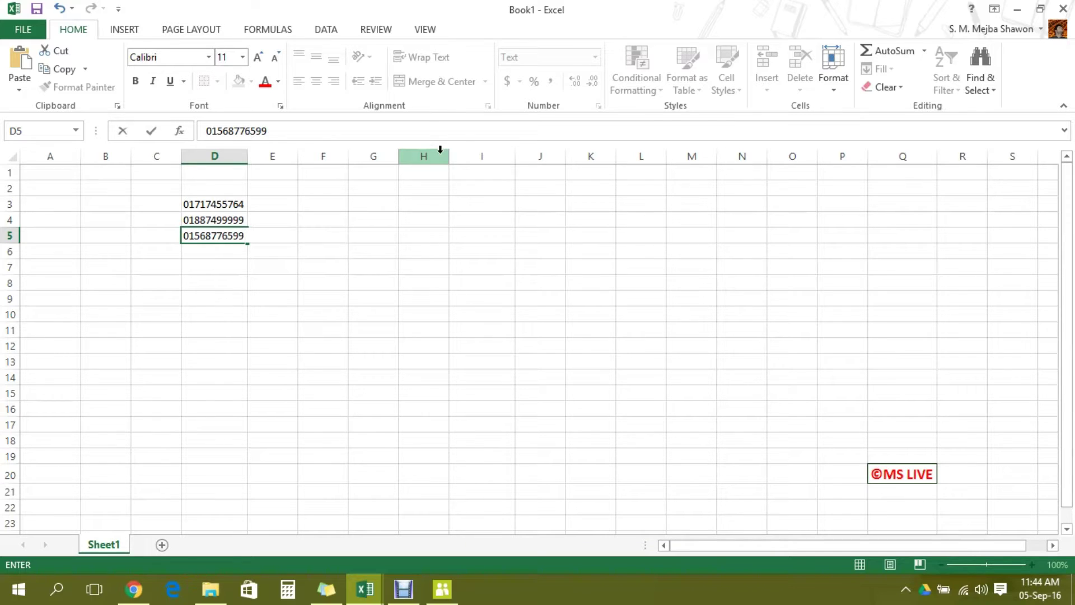
pyautogui.press('Return')
pyautogui.click(187, 316)
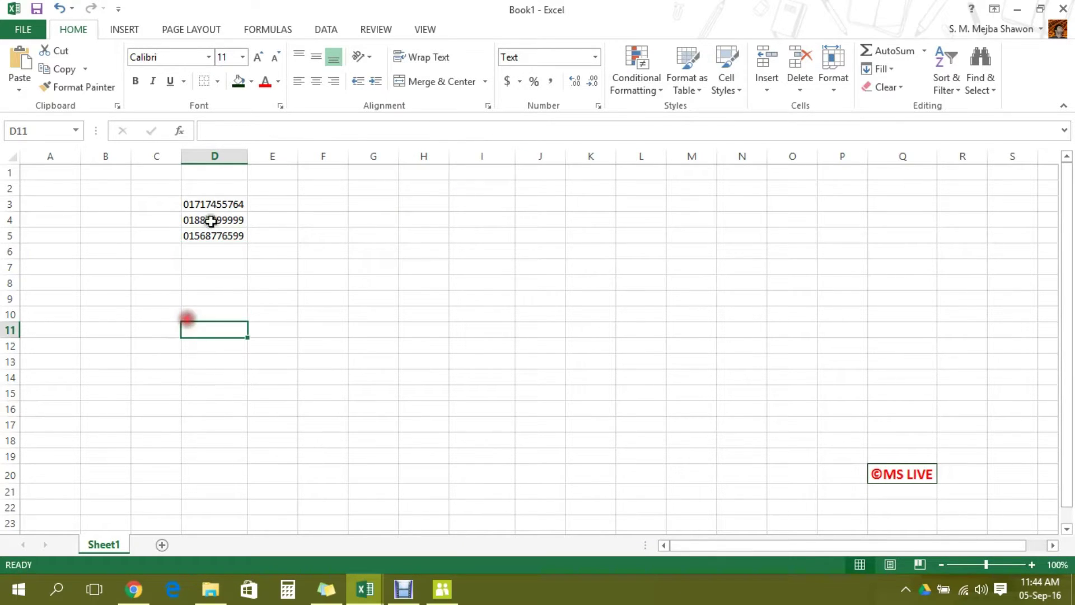
pyautogui.moveTo(213, 203); pyautogui.dragTo(221, 252)
pyautogui.click(200, 287)
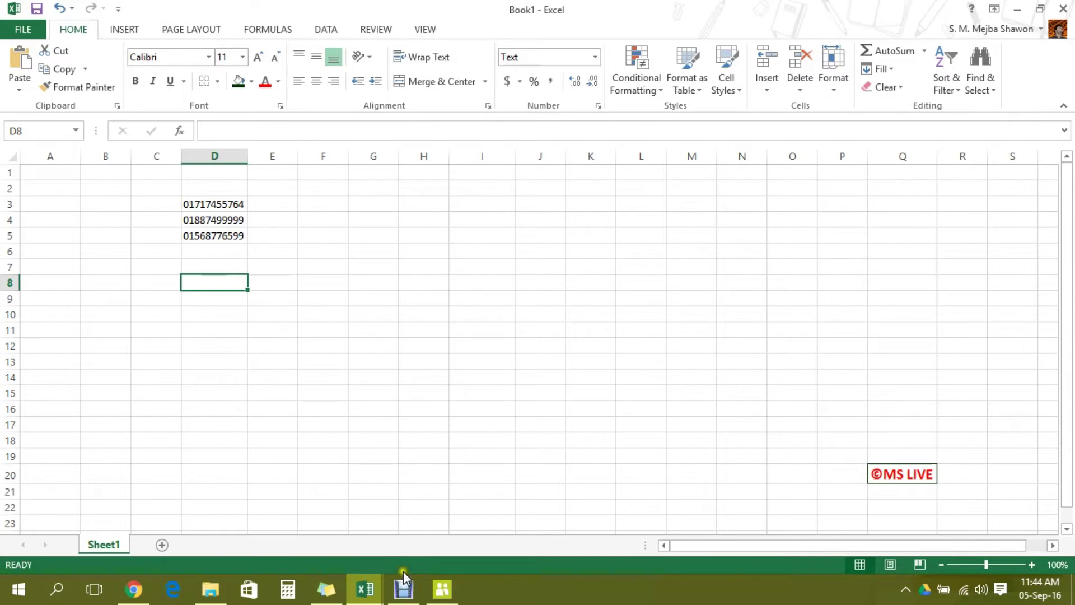
pyautogui.click(364, 588)
# Bring up the Safecone Fair Potential leed list workbook and scroll across to its Phone No column.
pyautogui.click(410, 560)
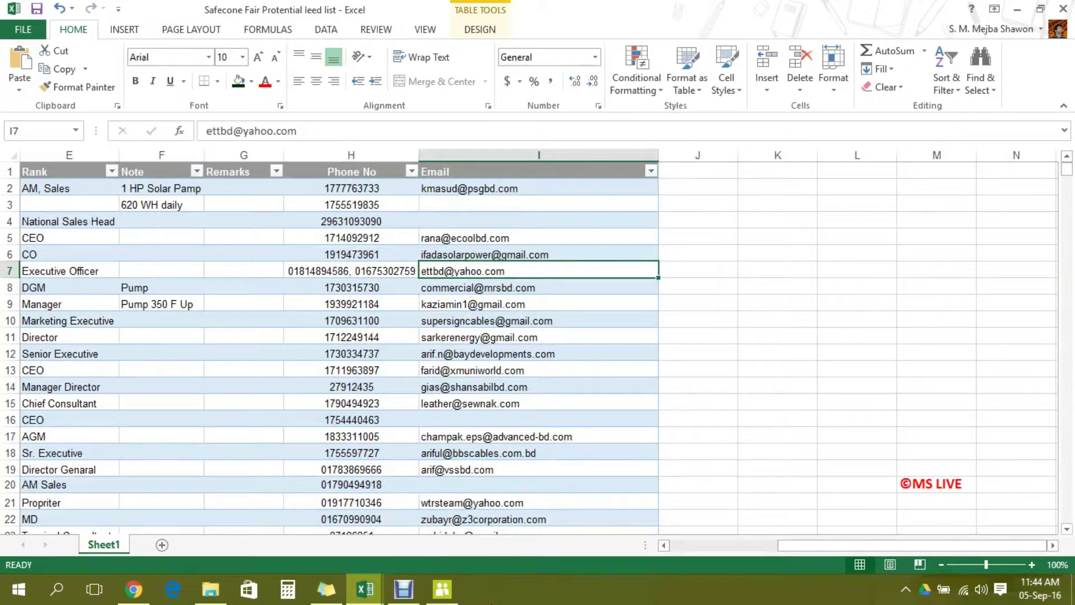
pyautogui.moveTo(834, 545); pyautogui.dragTo(717, 550)
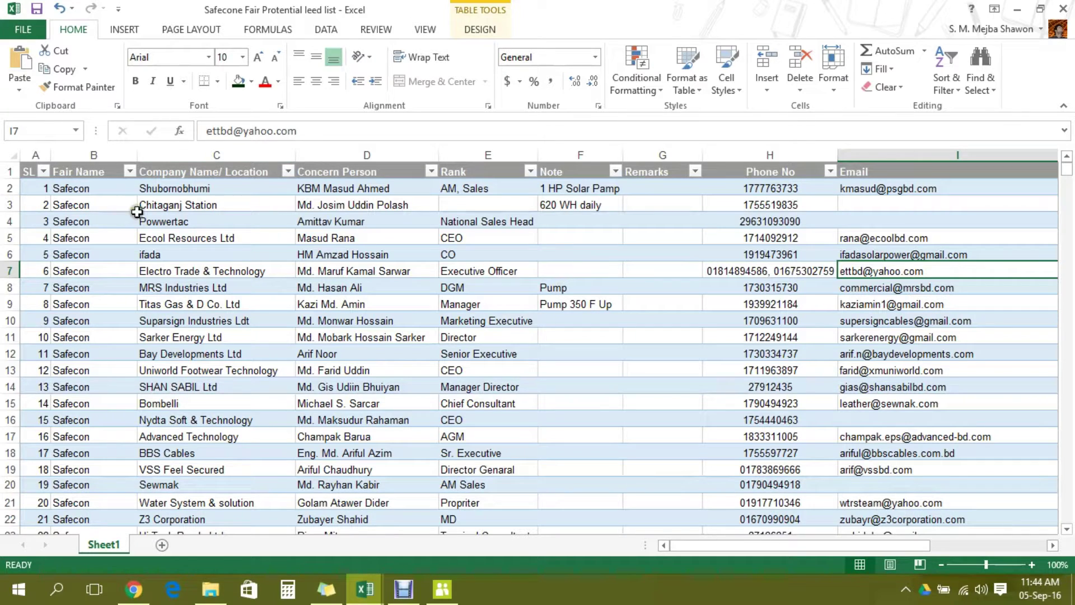
pyautogui.moveTo(778, 544); pyautogui.dragTo(866, 543)
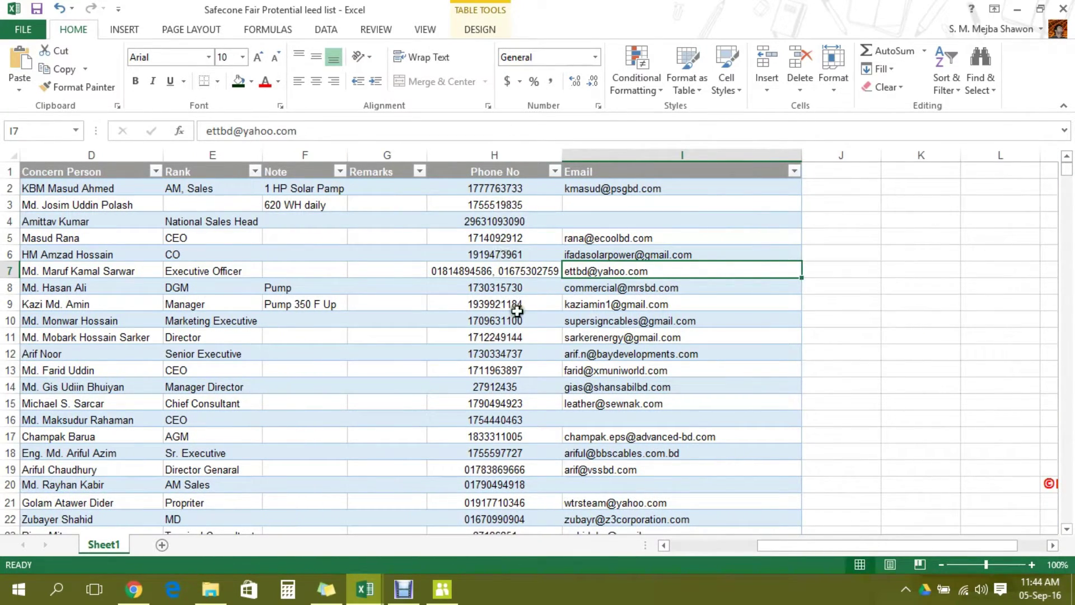
# Check the Phone No values in H2–H16, noting which ones lost their leading zero.
pyautogui.click(491, 189)
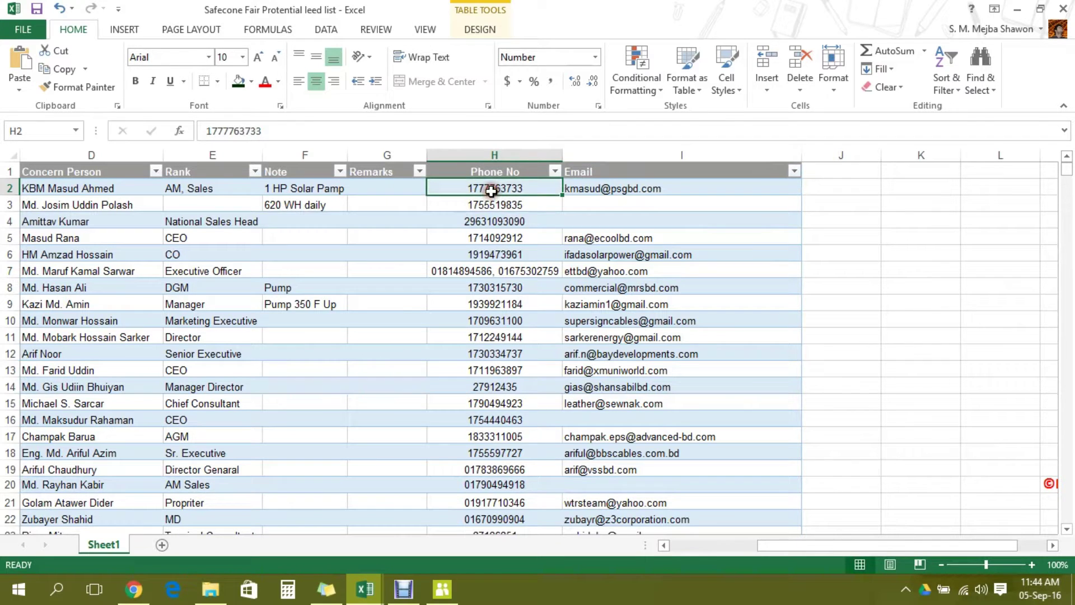
pyautogui.click(482, 219)
pyautogui.click(498, 270)
pyautogui.click(492, 322)
pyautogui.click(492, 362)
pyautogui.click(492, 417)
pyautogui.click(492, 191)
pyautogui.click(493, 327)
pyautogui.click(493, 353)
pyautogui.click(493, 415)
pyautogui.moveTo(494, 188); pyautogui.dragTo(502, 253)
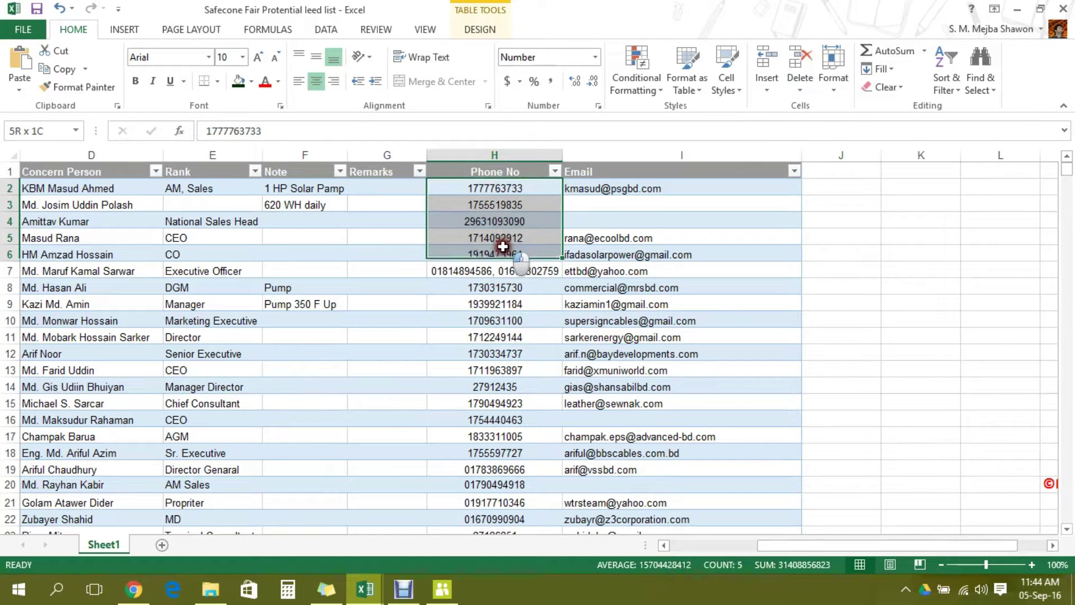
pyautogui.click(498, 324)
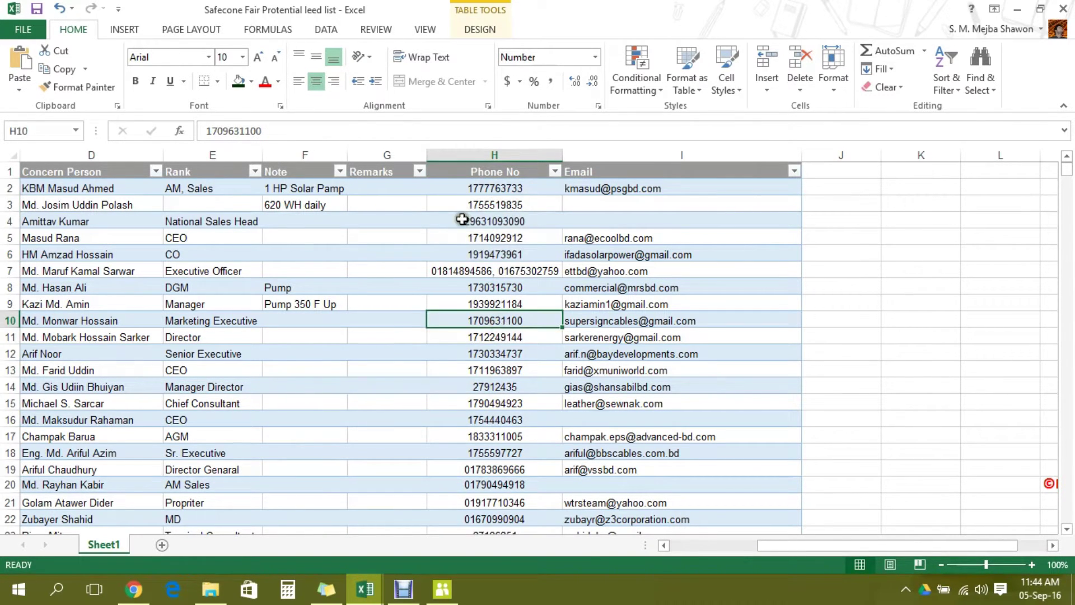
pyautogui.click(496, 203)
pyautogui.click(512, 238)
pyautogui.click(506, 255)
pyautogui.click(498, 334)
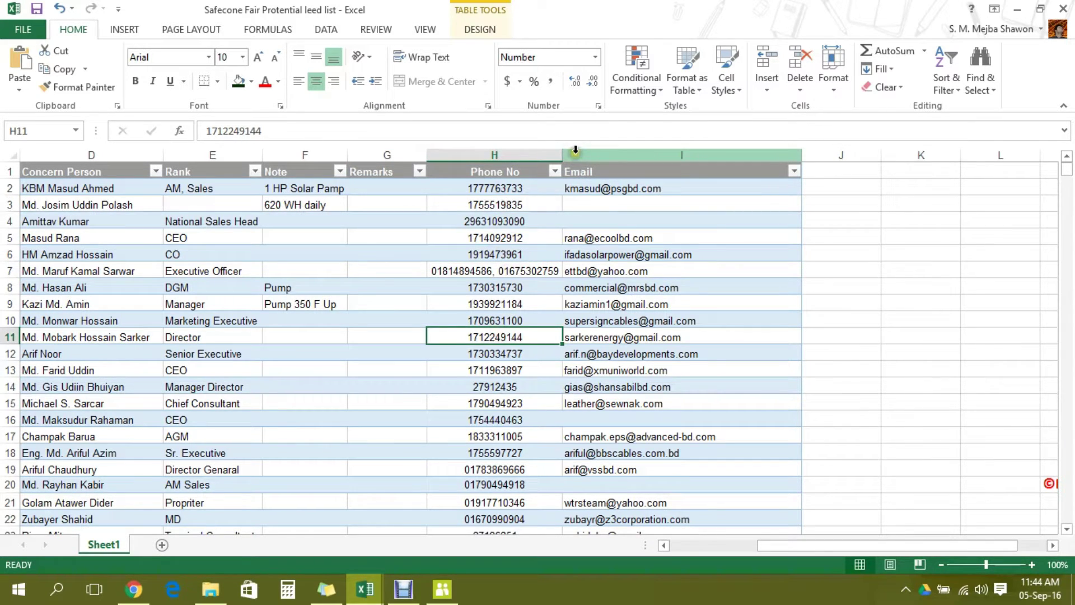
# Insert a blank column before the Email column and select its first cell, I2.
pyautogui.click(581, 152)
pyautogui.rightClick(580, 151)
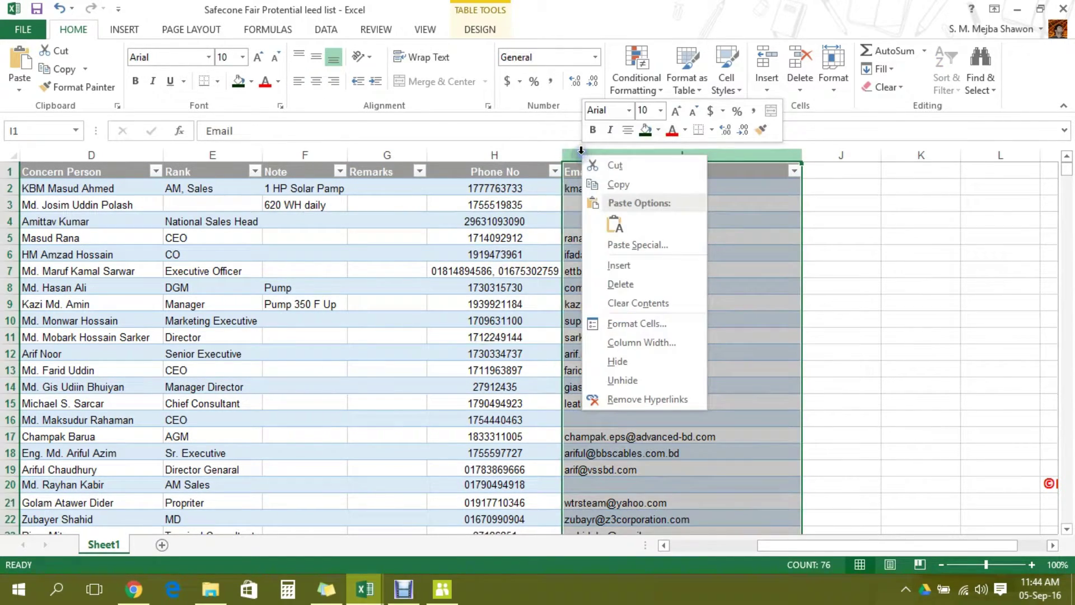
pyautogui.click(637, 260)
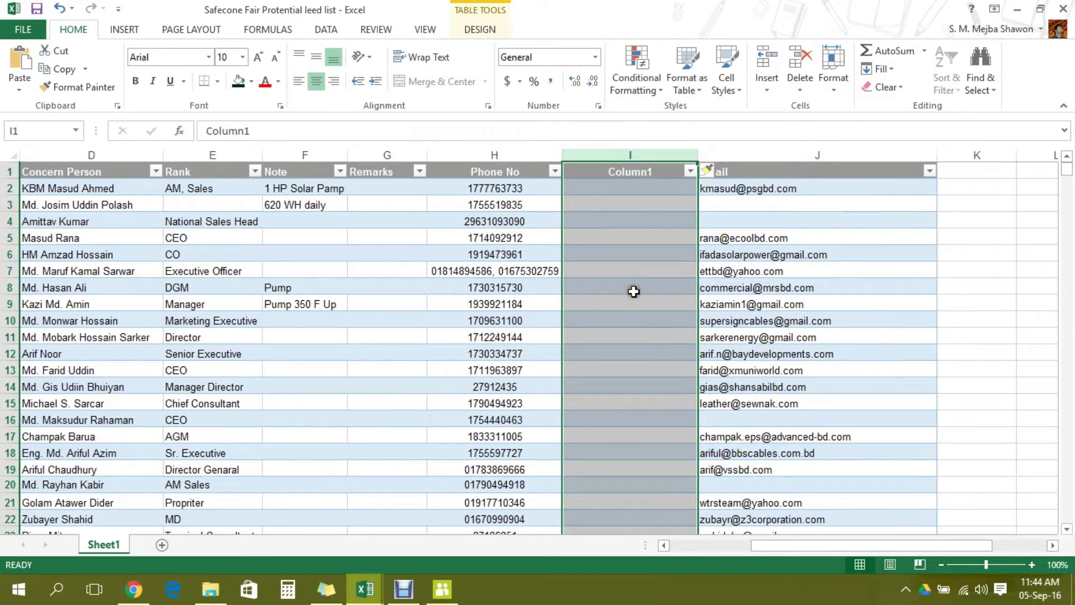
pyautogui.click(631, 287)
pyautogui.click(627, 188)
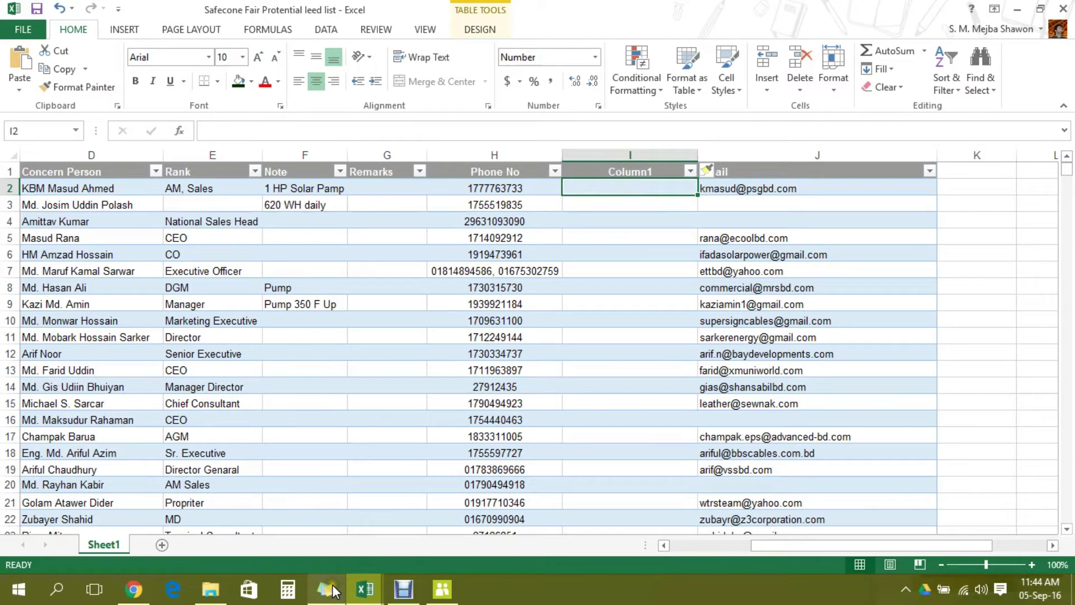
# Paste the saved TEXT formula from the notes into cell I2.
pyautogui.click(326, 588)
pyautogui.moveTo(971, 478); pyautogui.dragTo(925, 455)
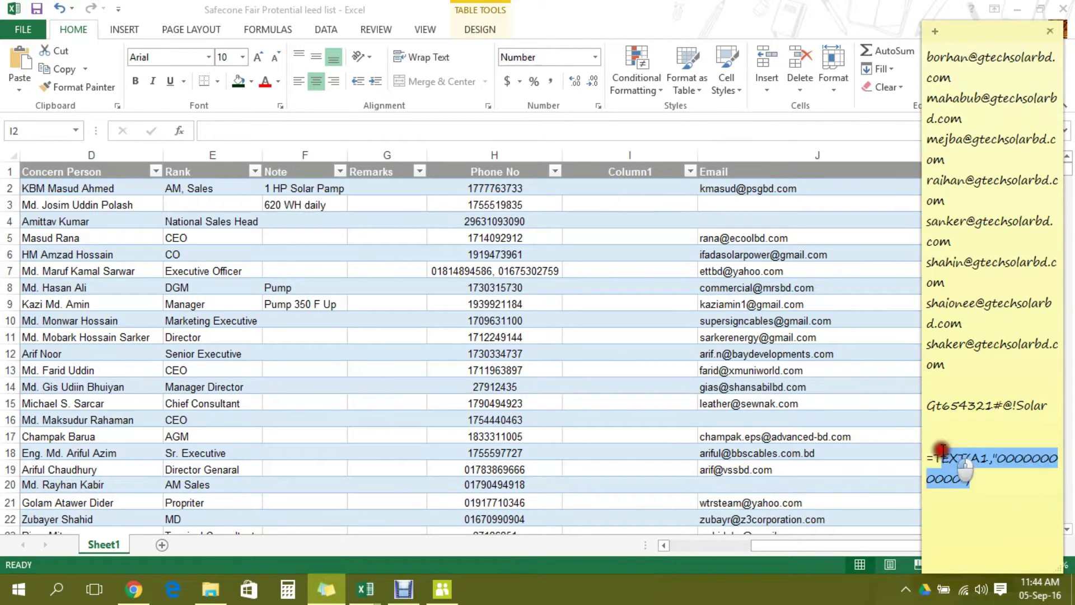
pyautogui.click(614, 199)
pyautogui.doubleClick(614, 188)
pyautogui.hotkey('ctrl', 'v')
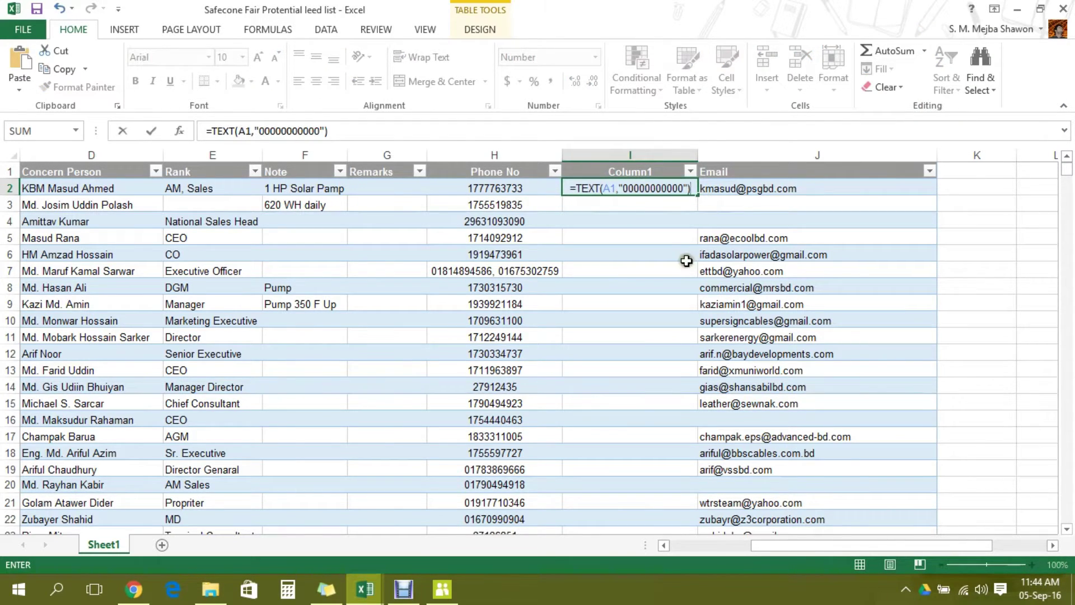
pyautogui.doubleClick(245, 131)
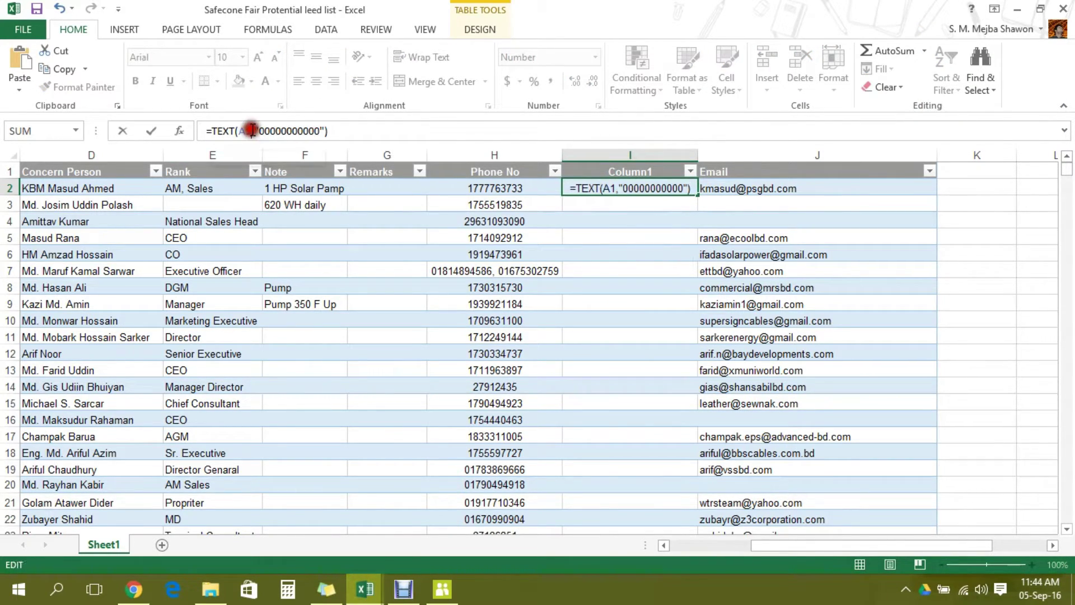
pyautogui.write('A')
pyautogui.press('BackSpace')
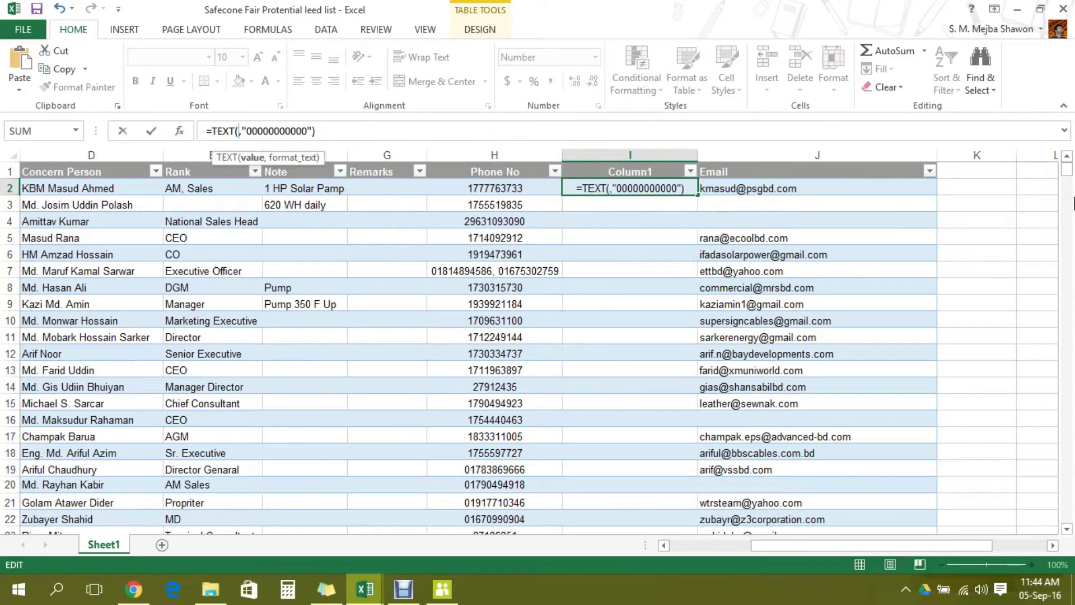
pyautogui.write('H')
pyautogui.click(1040, 146)
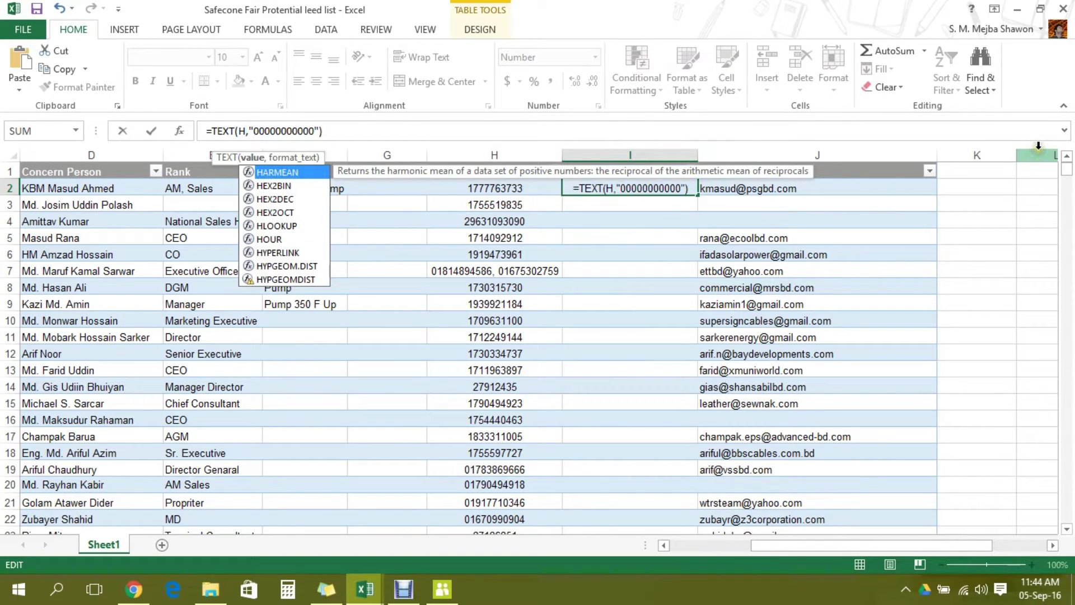
pyautogui.write('2')
pyautogui.press('Return')
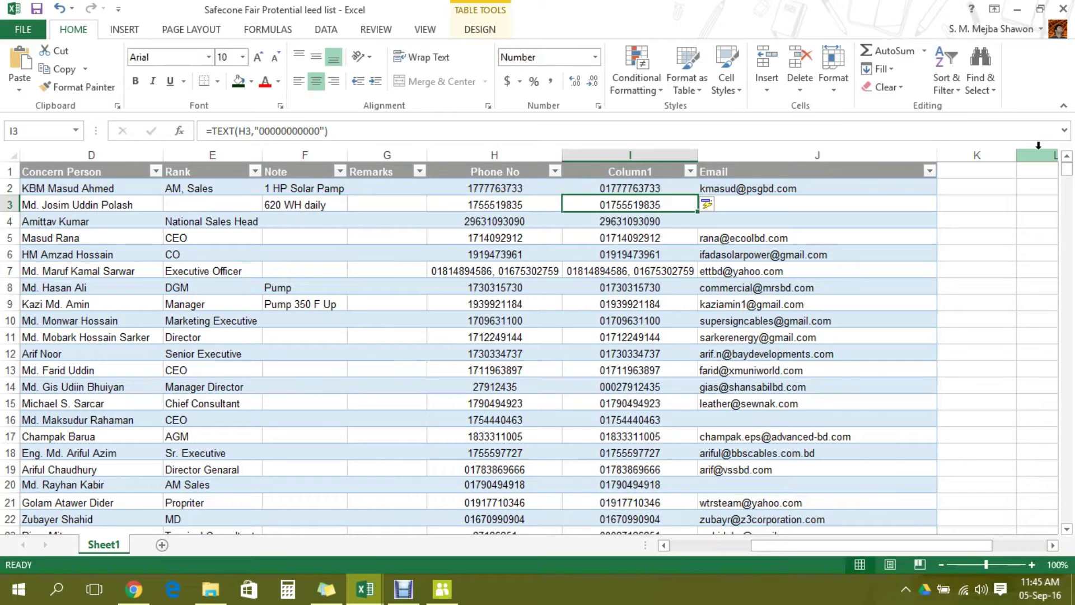
pyautogui.click(574, 366)
pyautogui.click(616, 189)
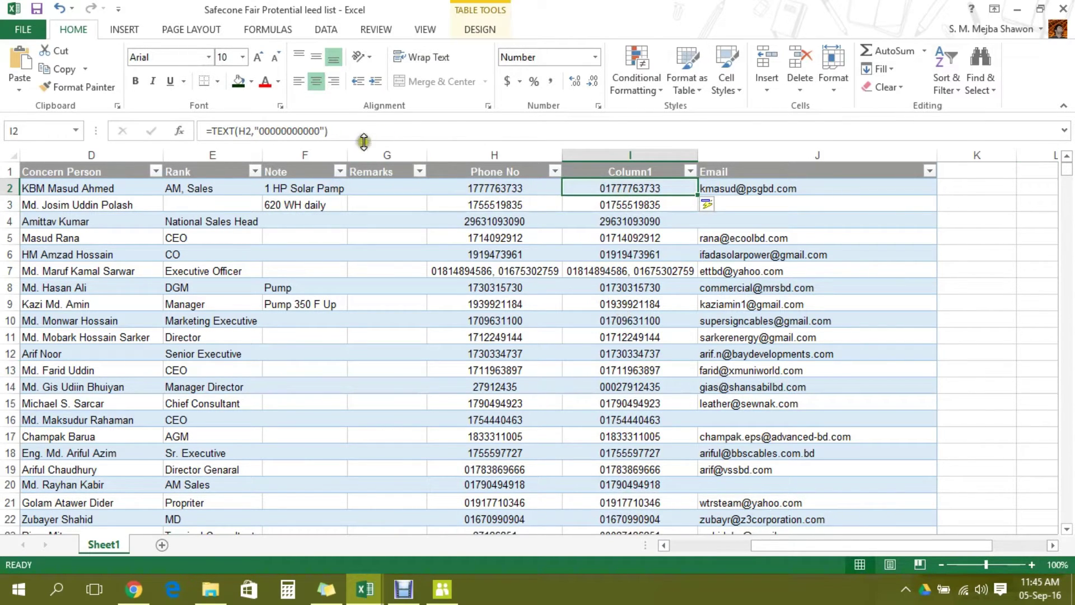
pyautogui.moveTo(336, 131); pyautogui.dragTo(209, 130)
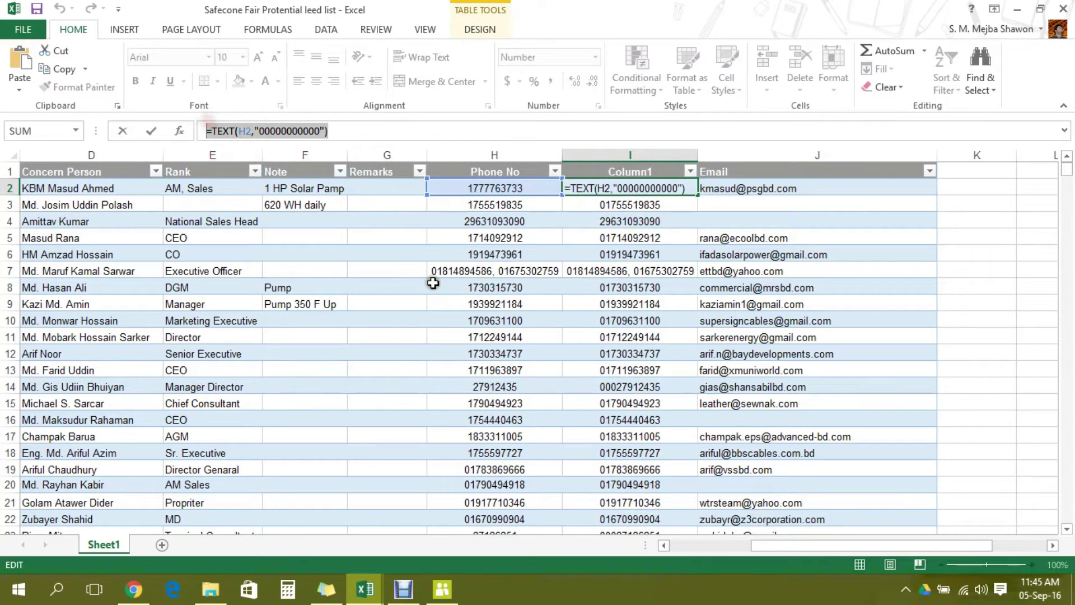
pyautogui.press('Return')
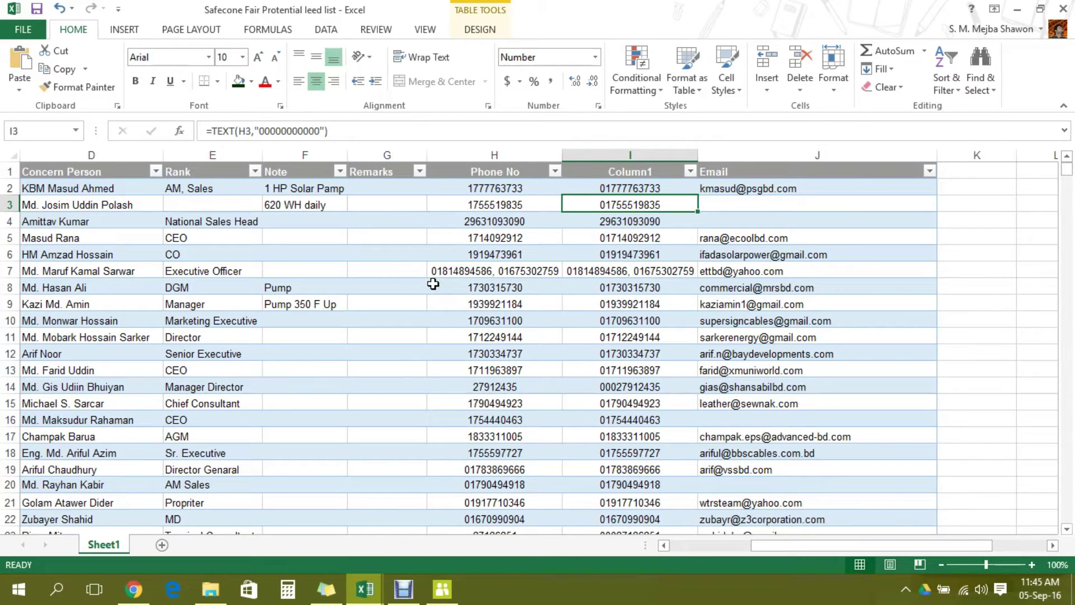
pyautogui.scroll(-1, 673, 168)
pyautogui.scroll(-5, 663, 342)
pyautogui.scroll(-2, 666, 347)
pyautogui.scroll(8, 666, 347)
pyautogui.scroll(-8, 666, 346)
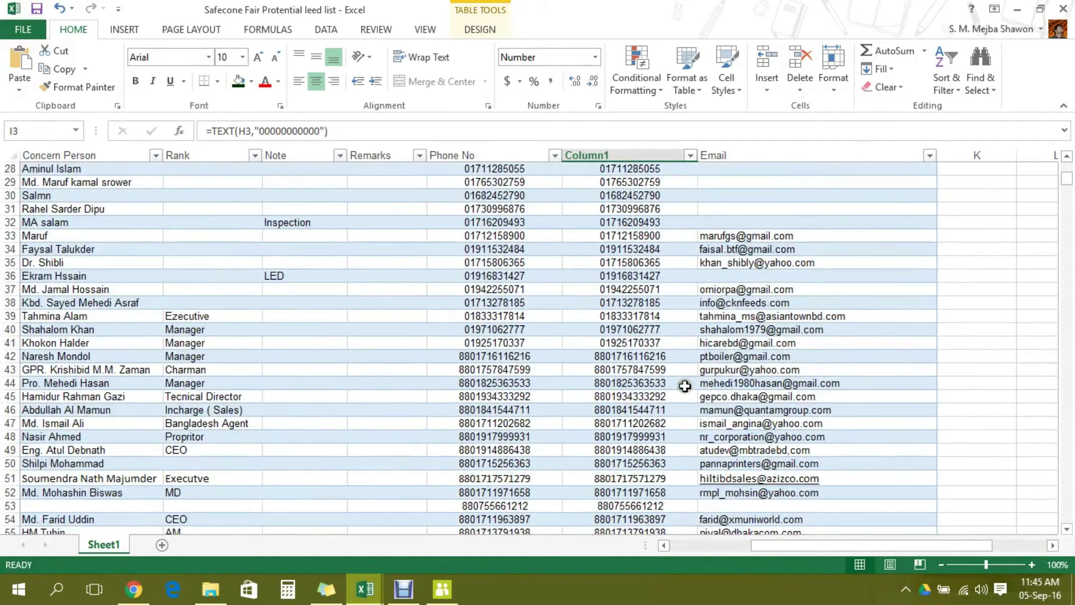
pyautogui.scroll(8, 722, 400)
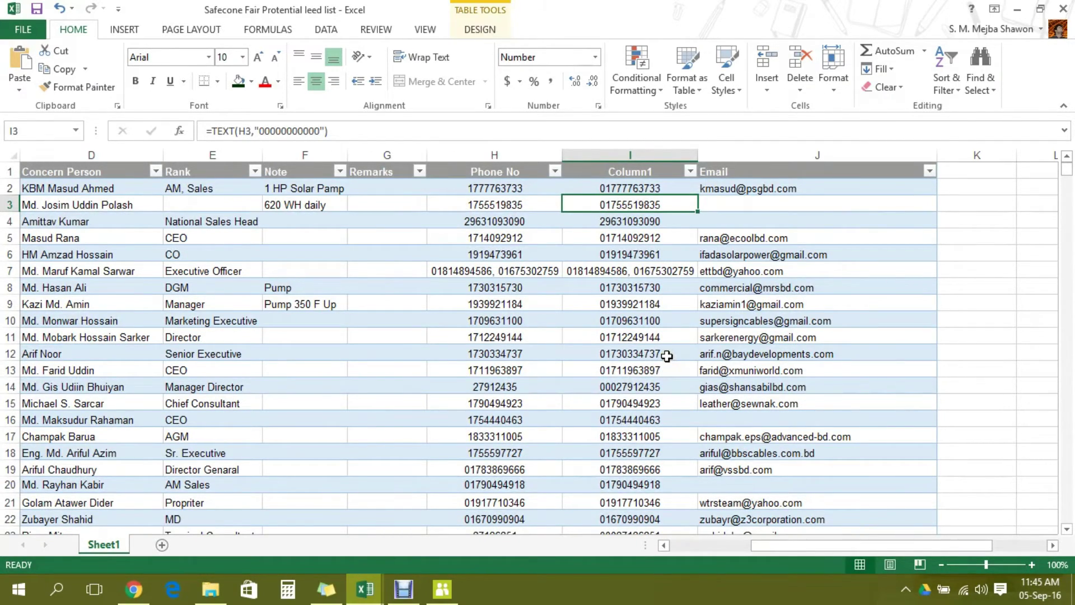